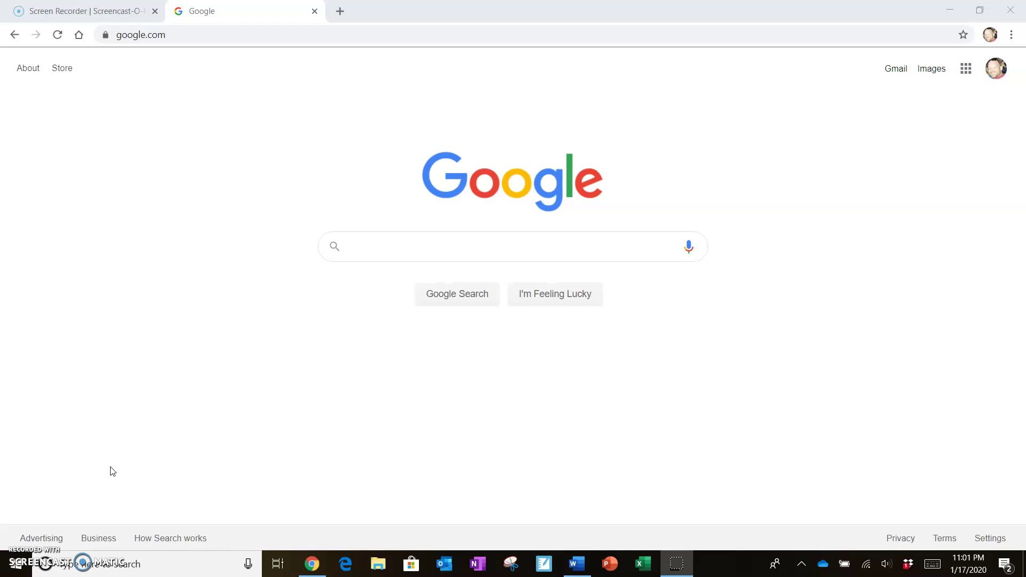
- Enter 'desm' in Chrome's address bar to head to the Desmos site
click(186, 38)
text(desm)
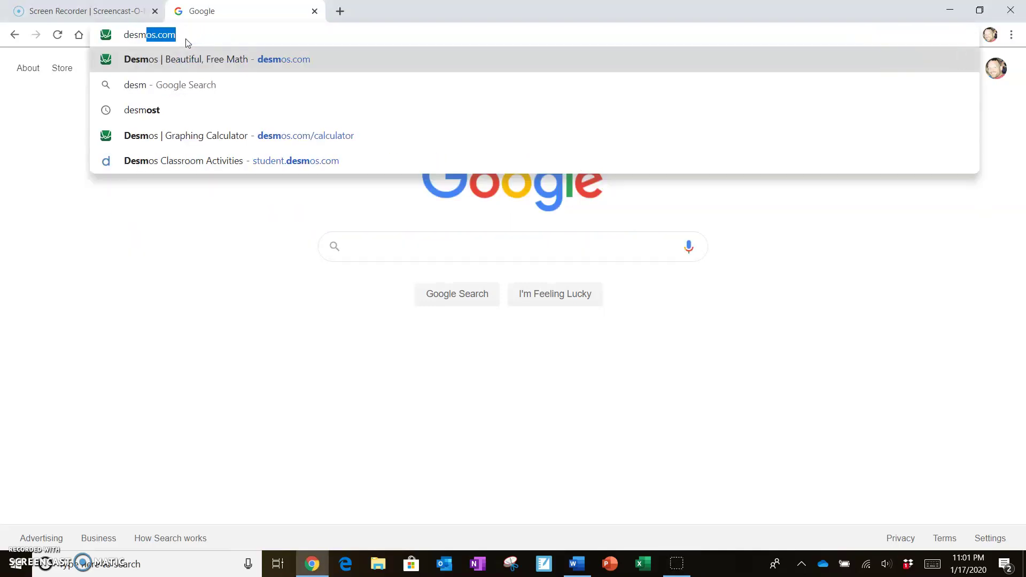
text(')
key(BackSpace)
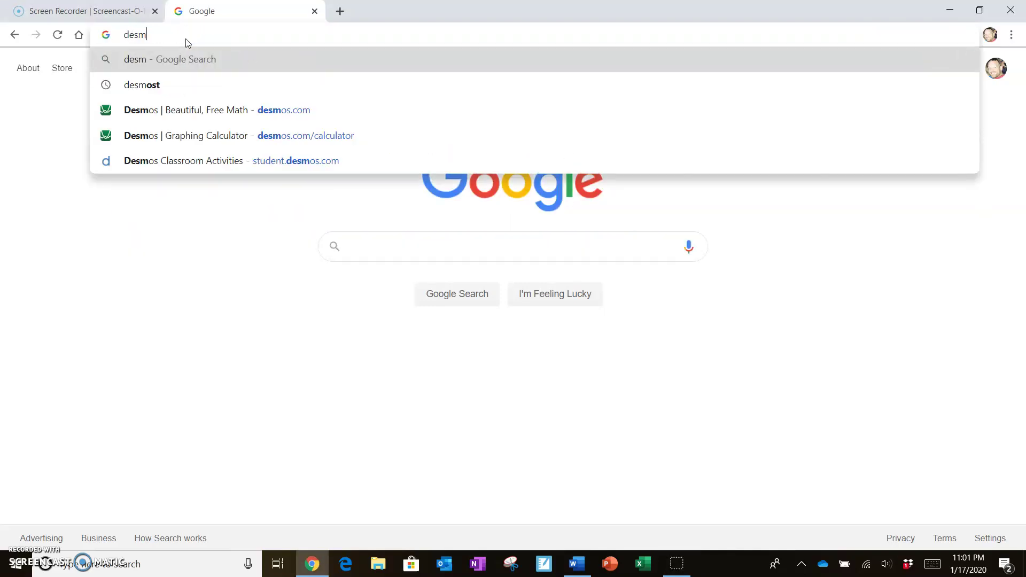
- Go to the Desmos homepage and launch the graphing calculator with Start Graphing
click(185, 111)
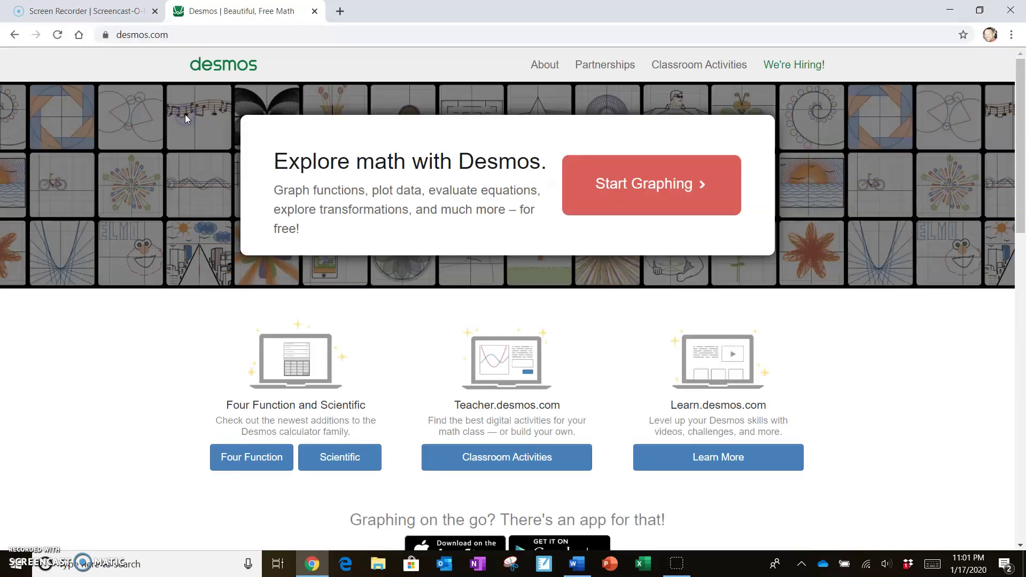
click(614, 197)
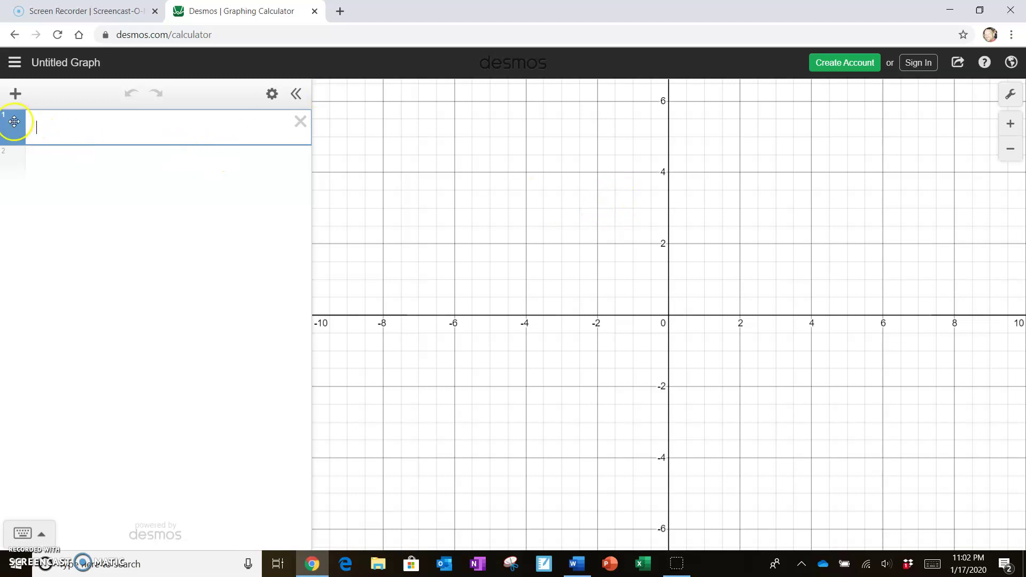
- Type .05x in expression 1 and add domain-restriction braces from the keypad's ABC layout
click(46, 125)
text(.05x)
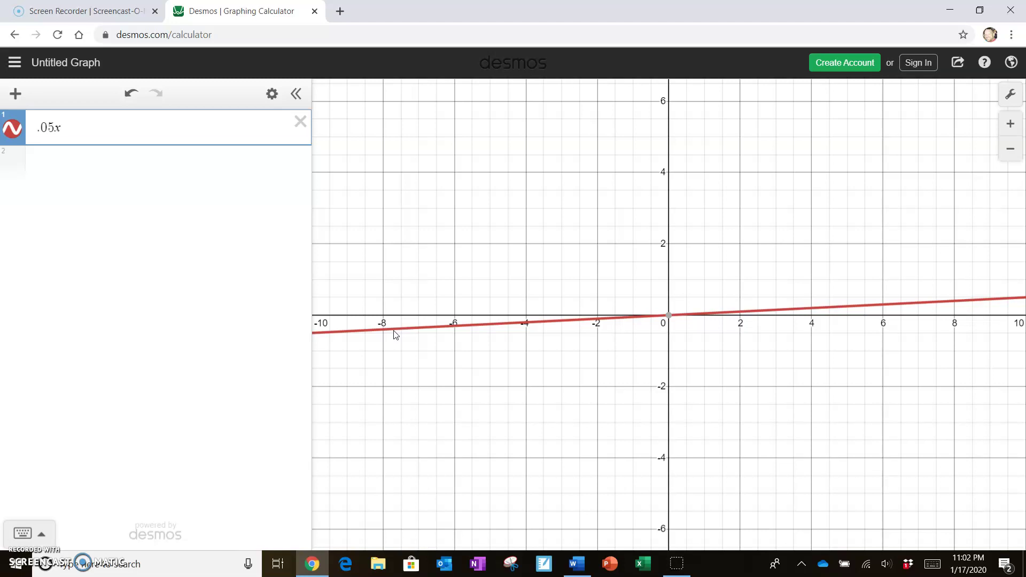
click(42, 534)
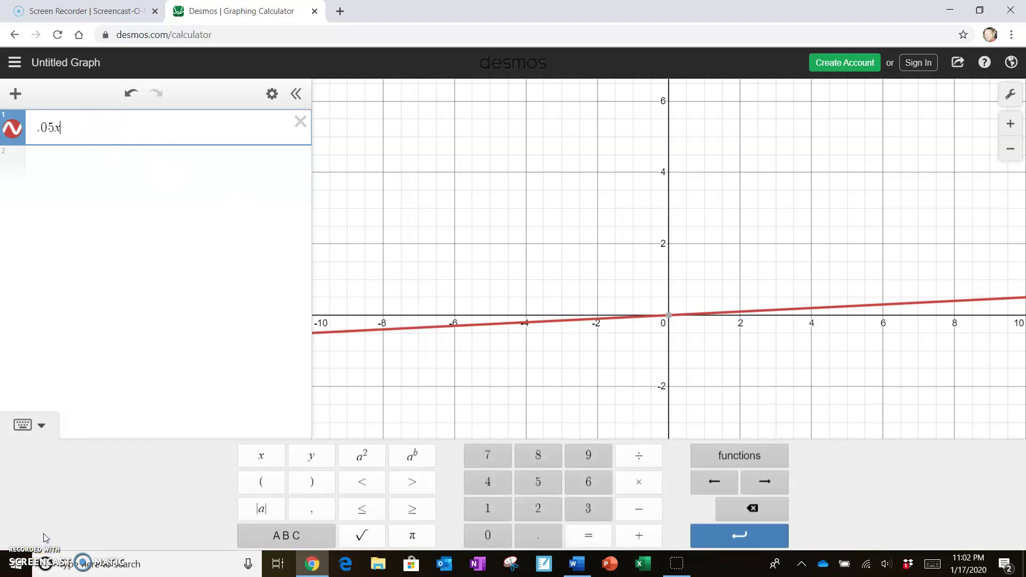
click(288, 539)
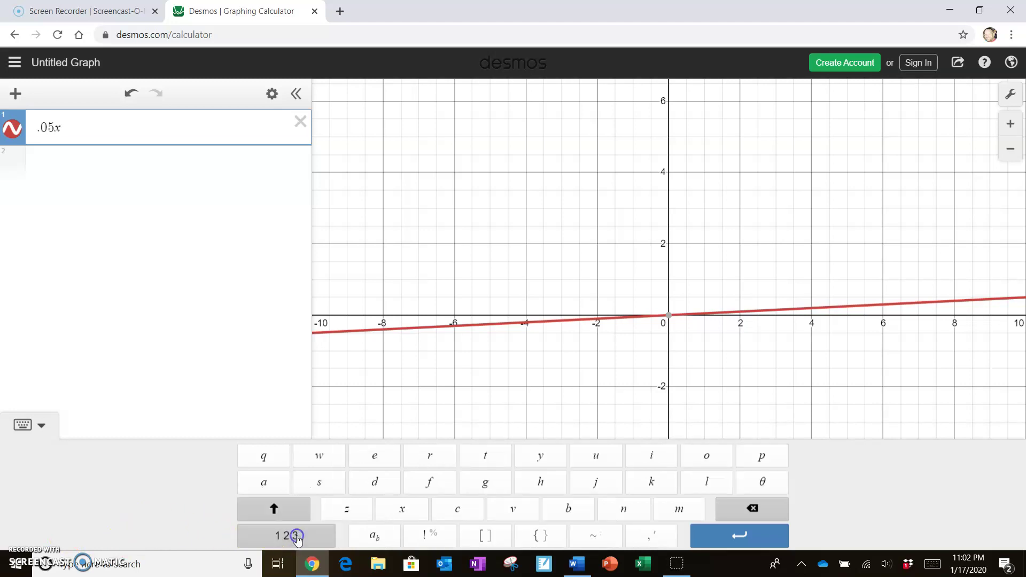
click(541, 536)
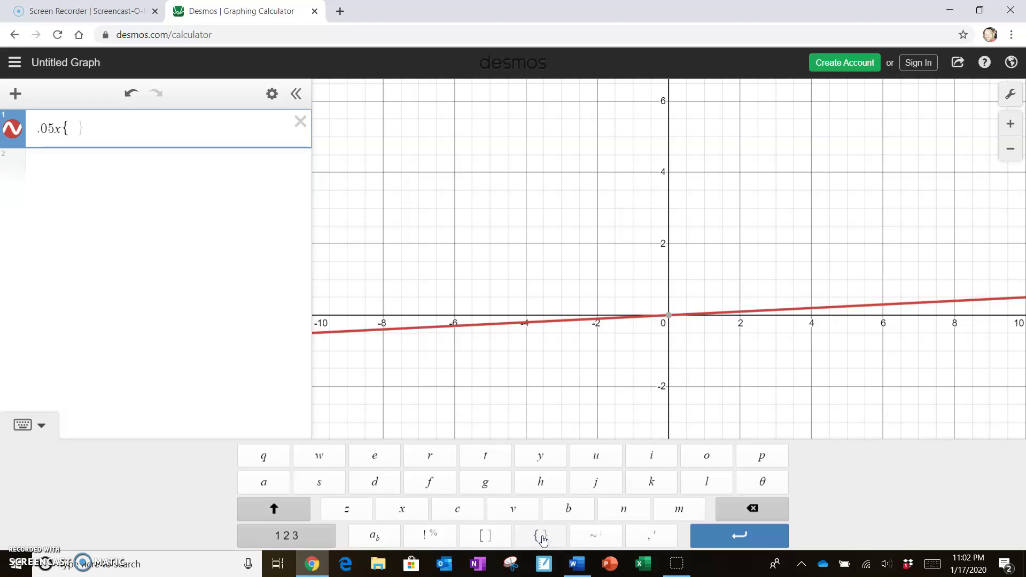
click(293, 537)
click(294, 535)
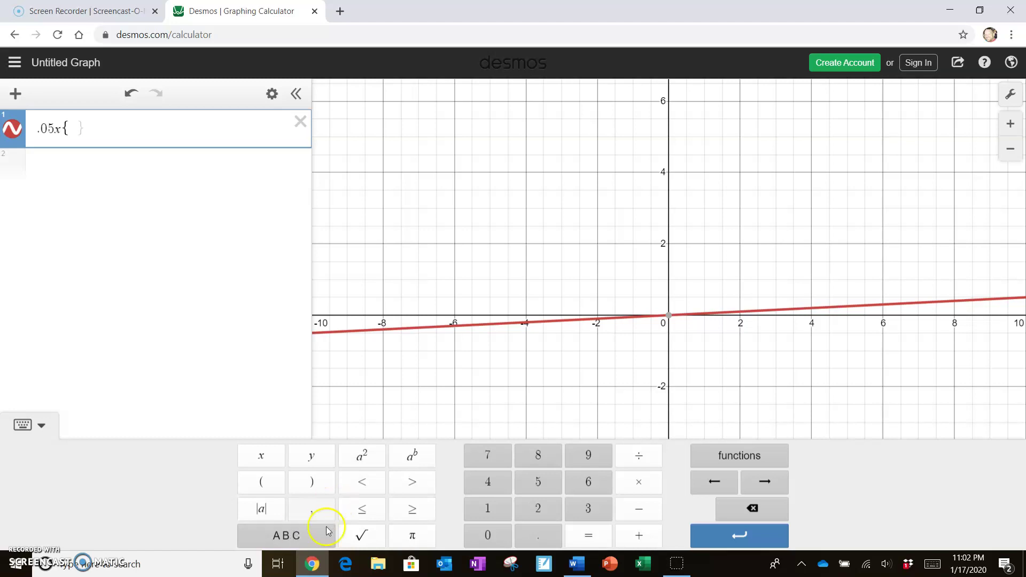
- Fill the braces with the restriction 0 ≤ x ≤ 10000
text(0)
click(368, 513)
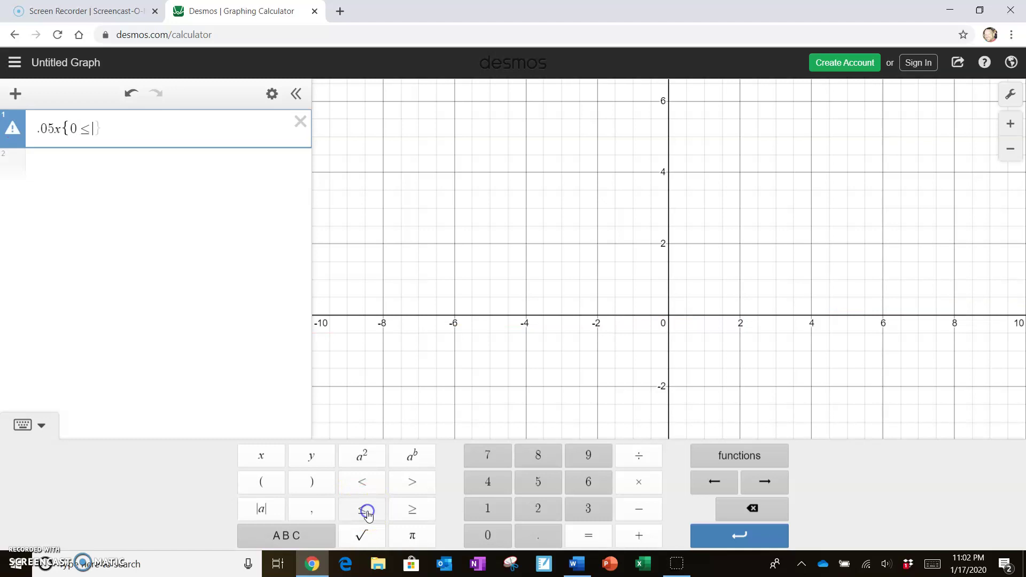
text(x)
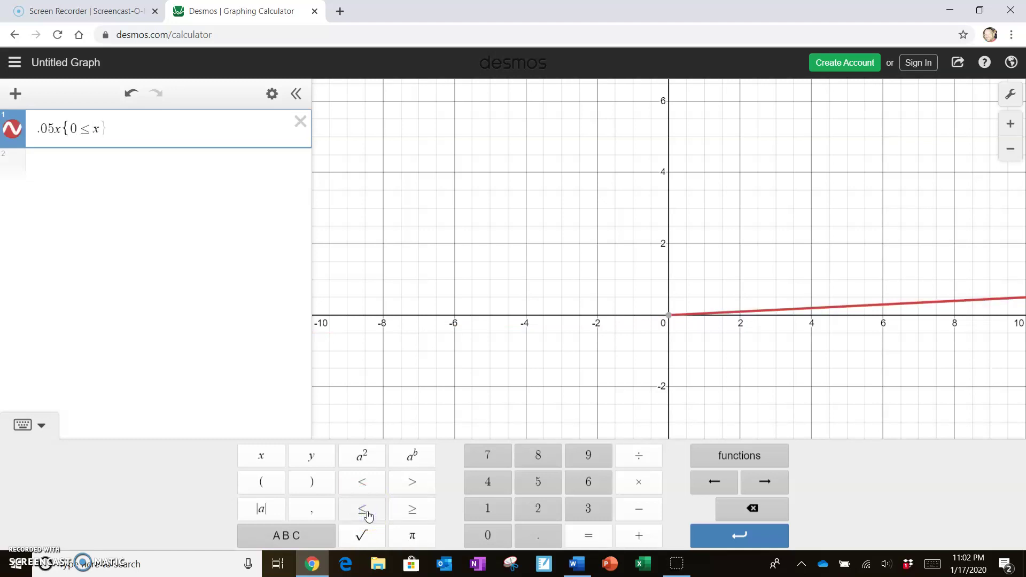
click(368, 513)
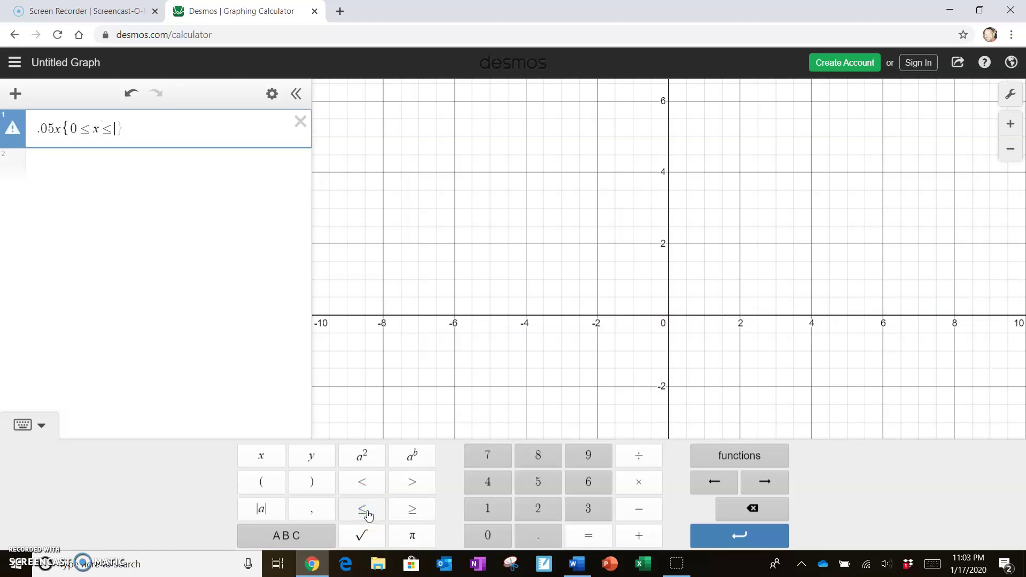
text(10000)
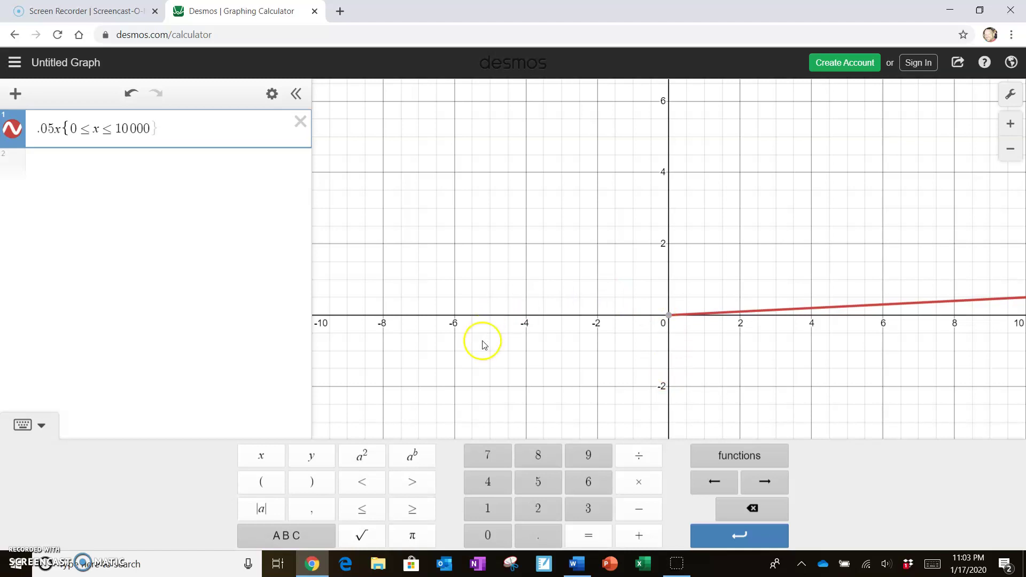
- Enter 500+.1(x−10000){10001≤x≤50000} in expression row 2, using the keypad's ≤ key
click(46, 164)
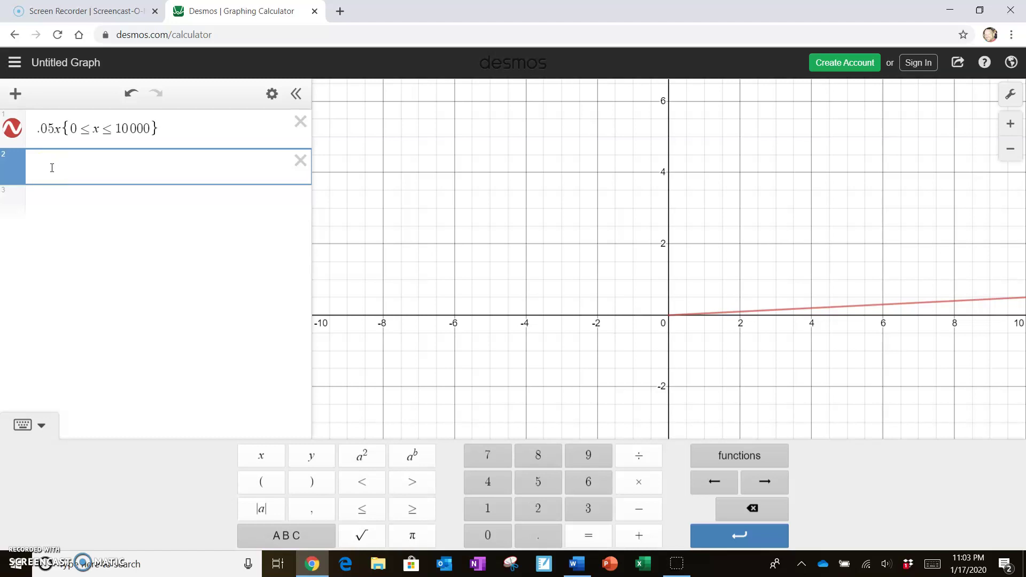
text(500)
text(+.1)
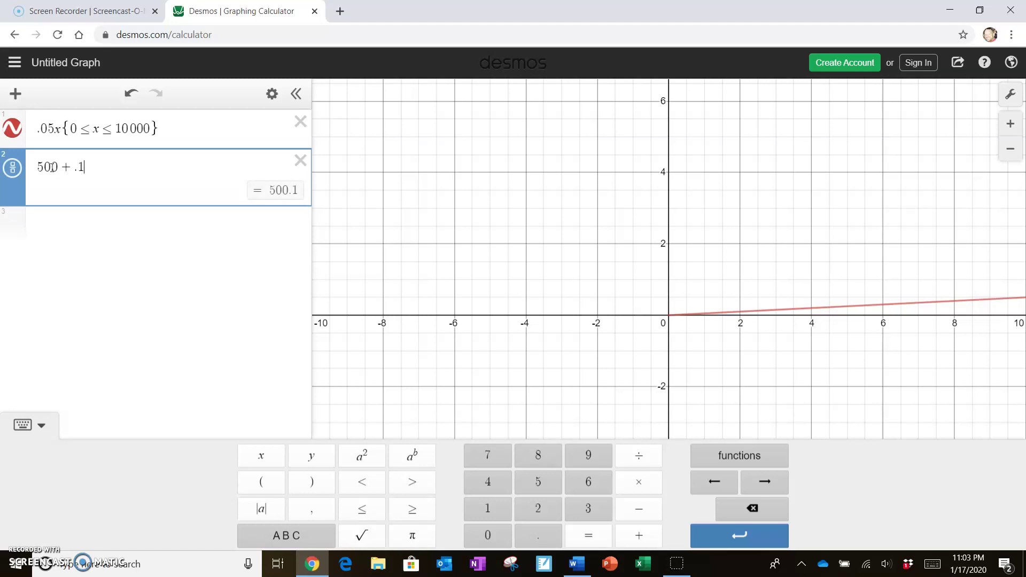
text((x)
text(-10)
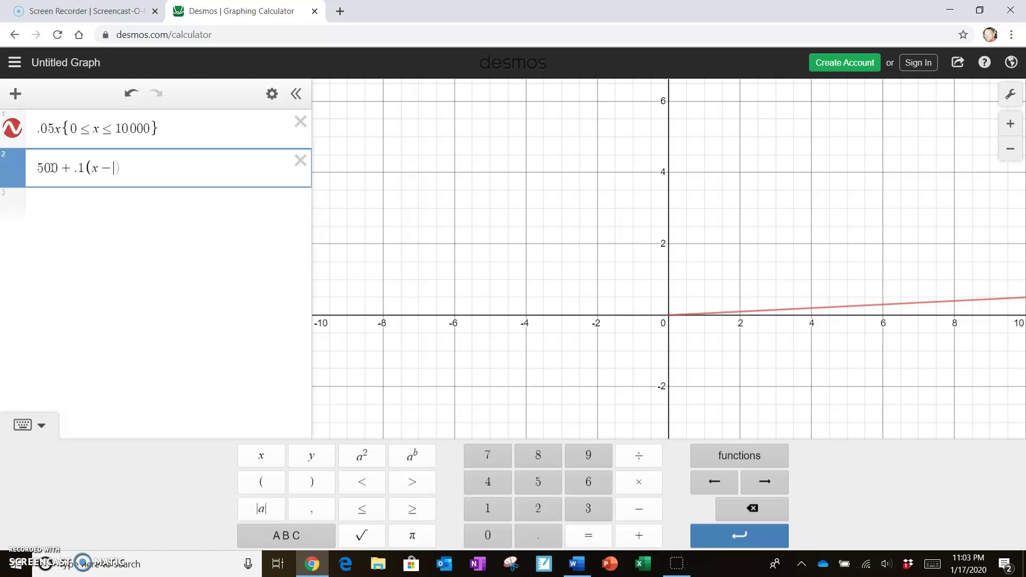
text(000))
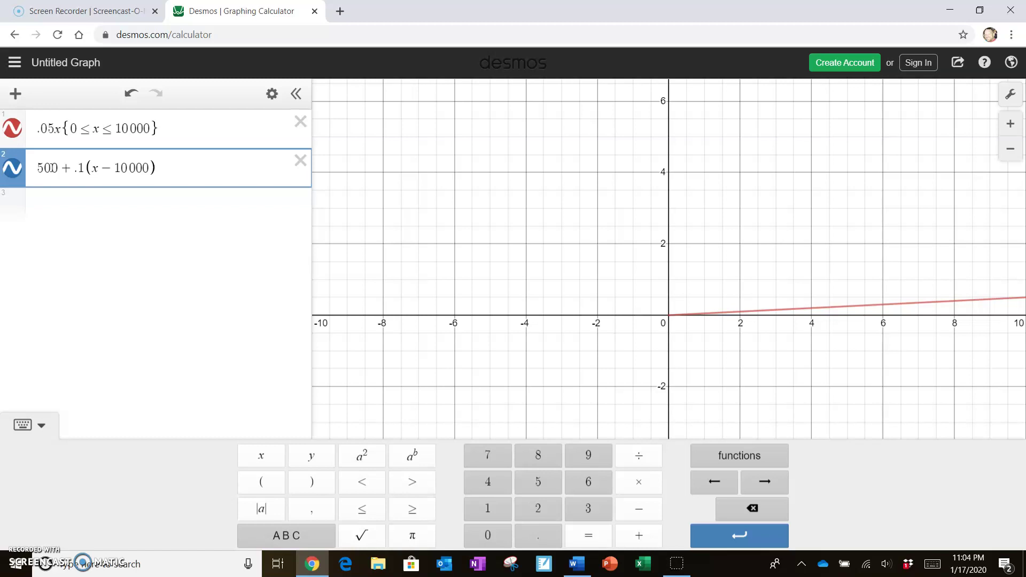
text({)
text(100)
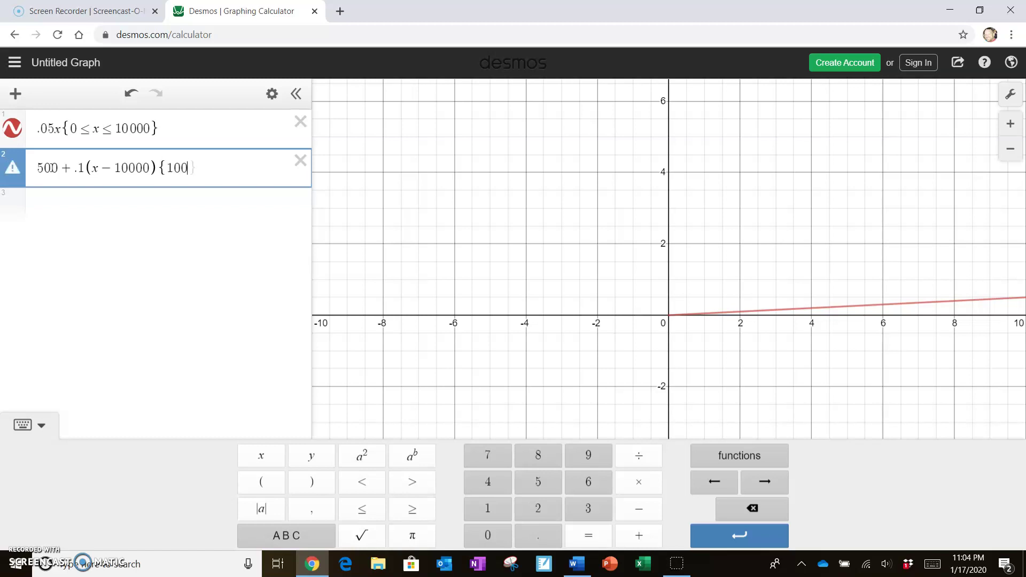
text(01)
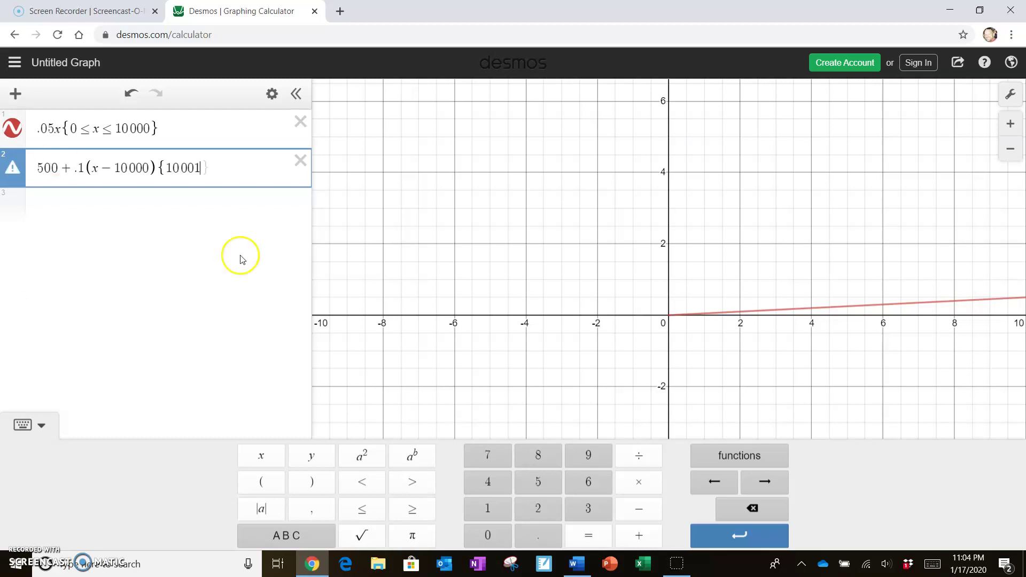
click(363, 509)
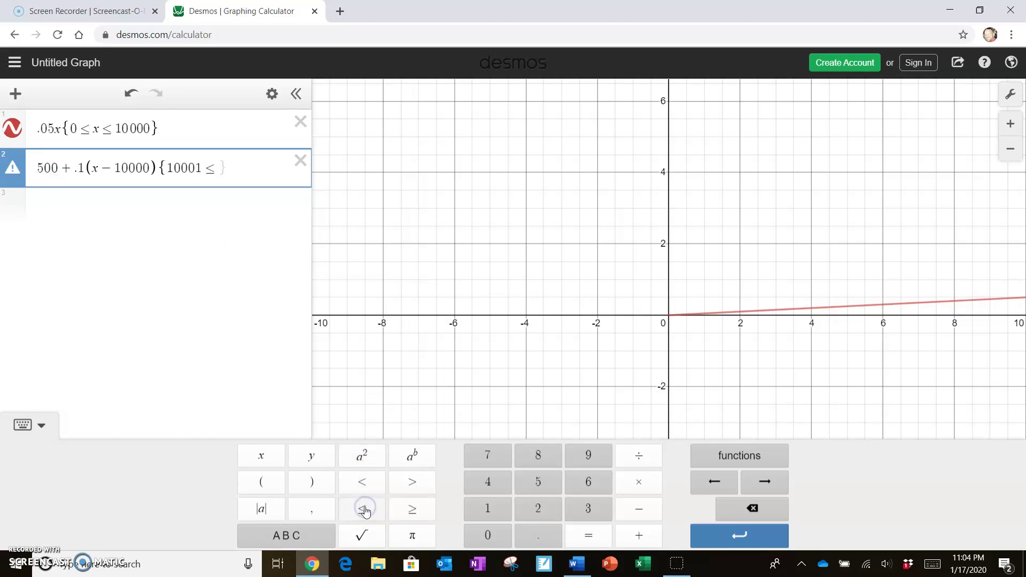
text(x)
click(364, 510)
text(50)
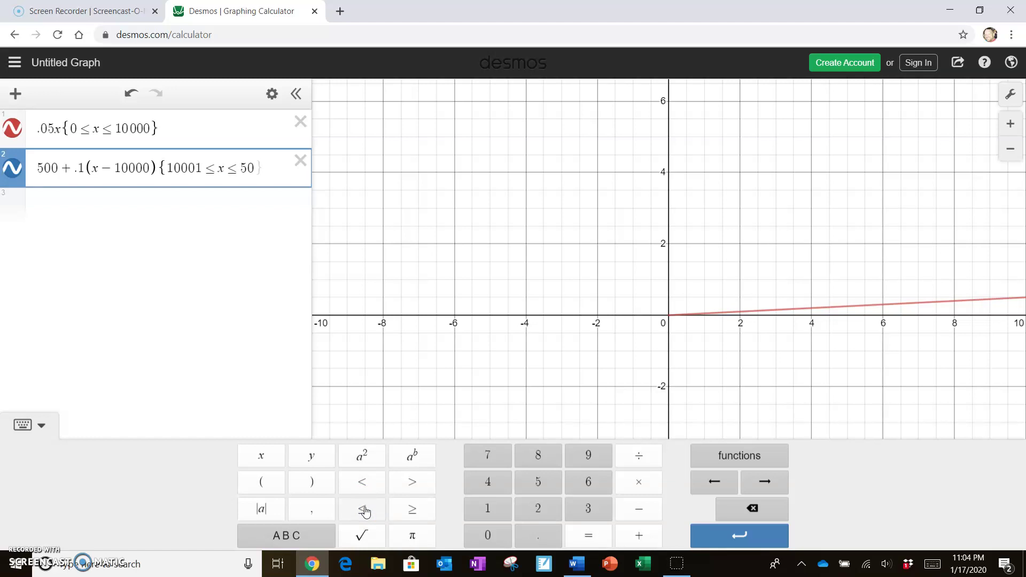
text(000)
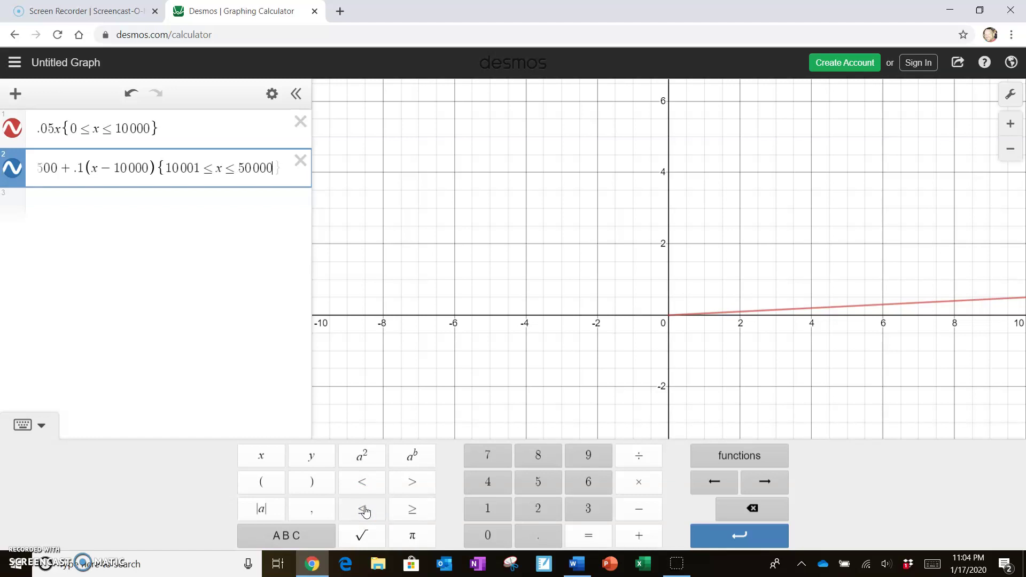
click(365, 510)
- Type the third bracket 500+4000+.15(x−50000) in expression 3
click(70, 205)
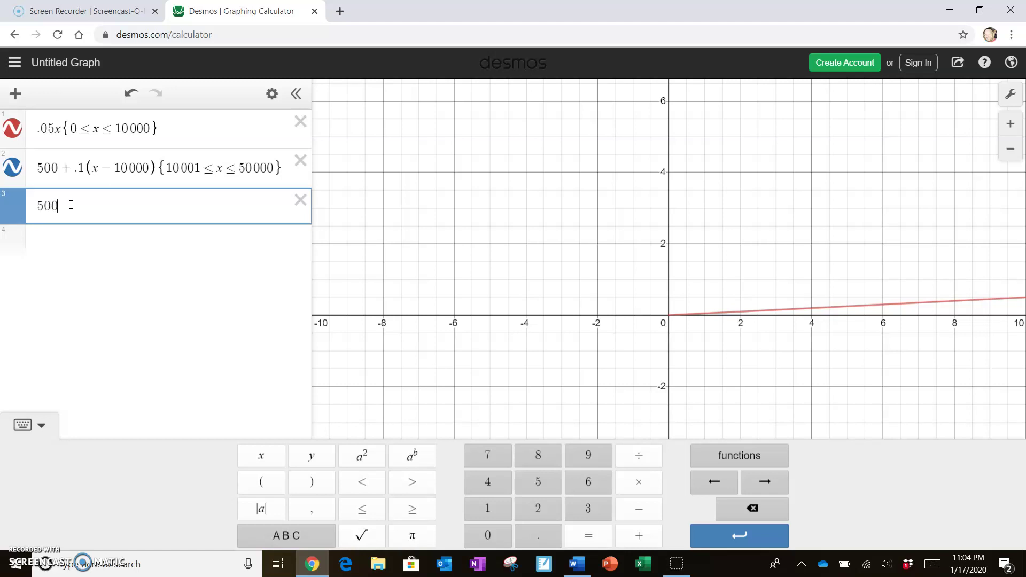
text(500+400)
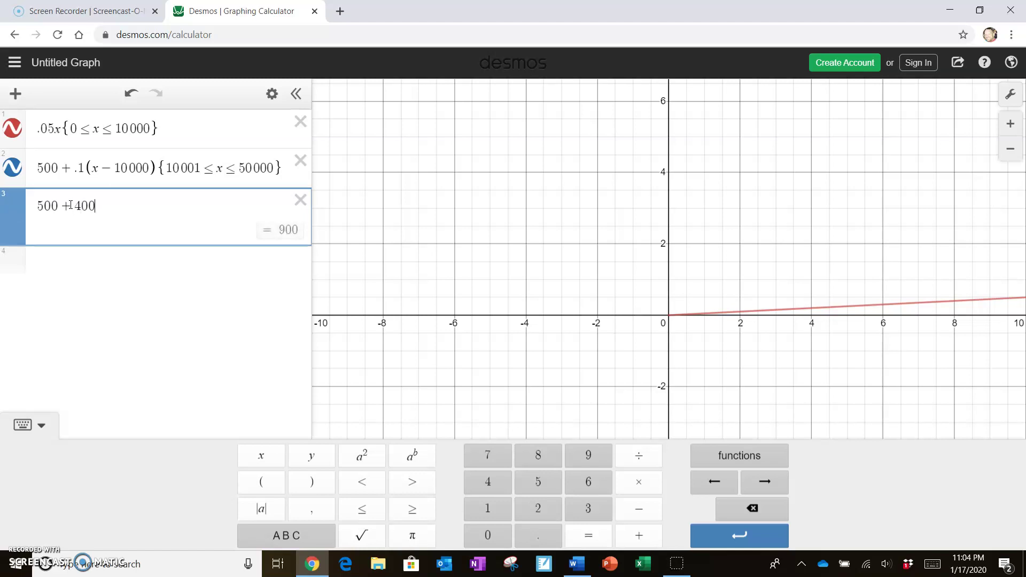
text(0+)
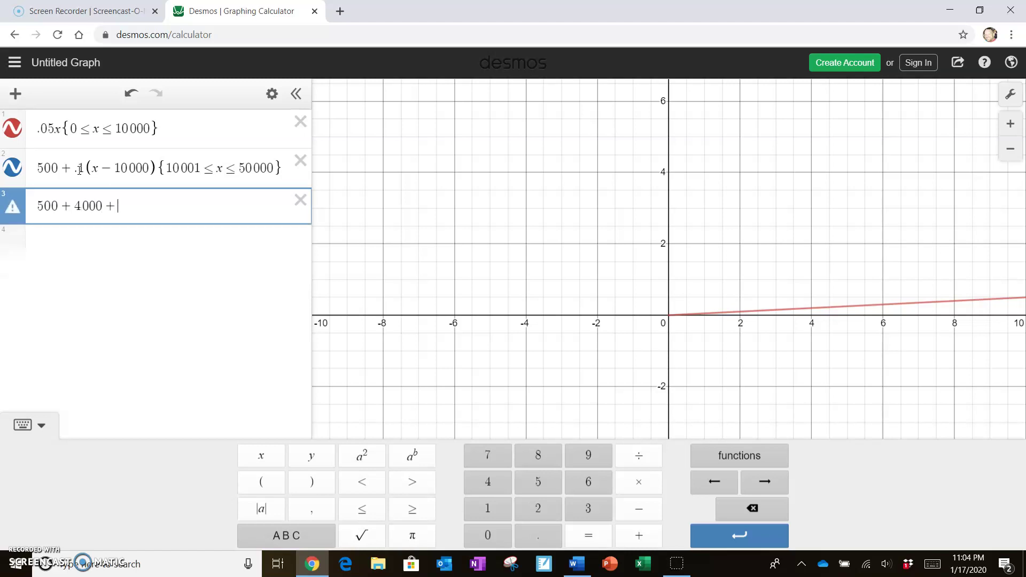
text(.15)
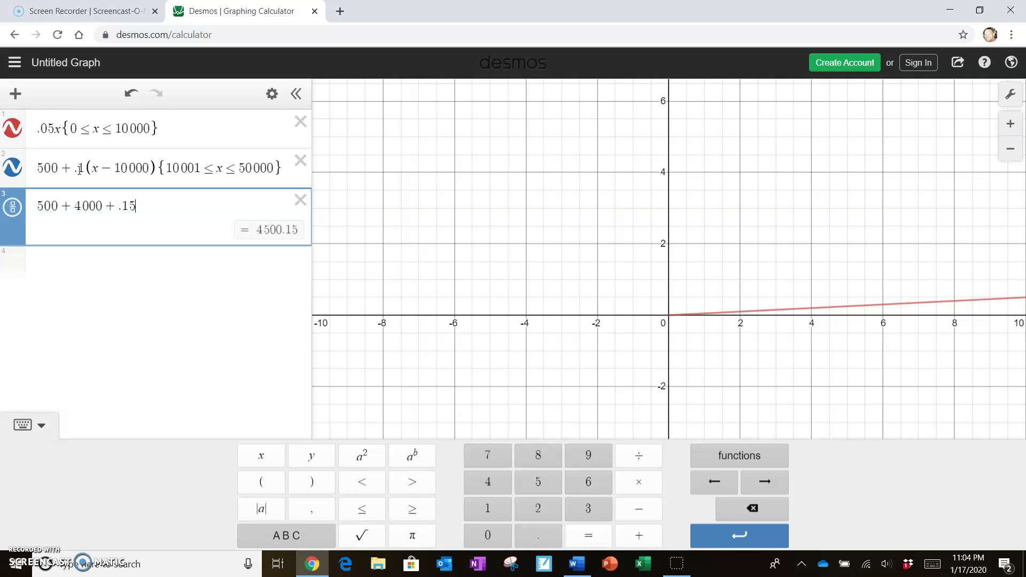
text(()
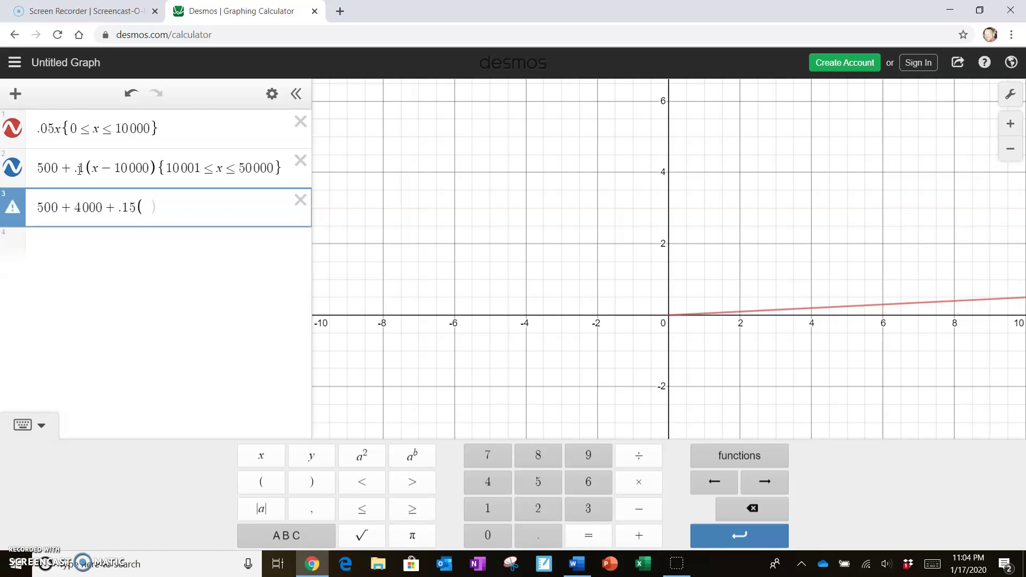
text(x-)
text(50)
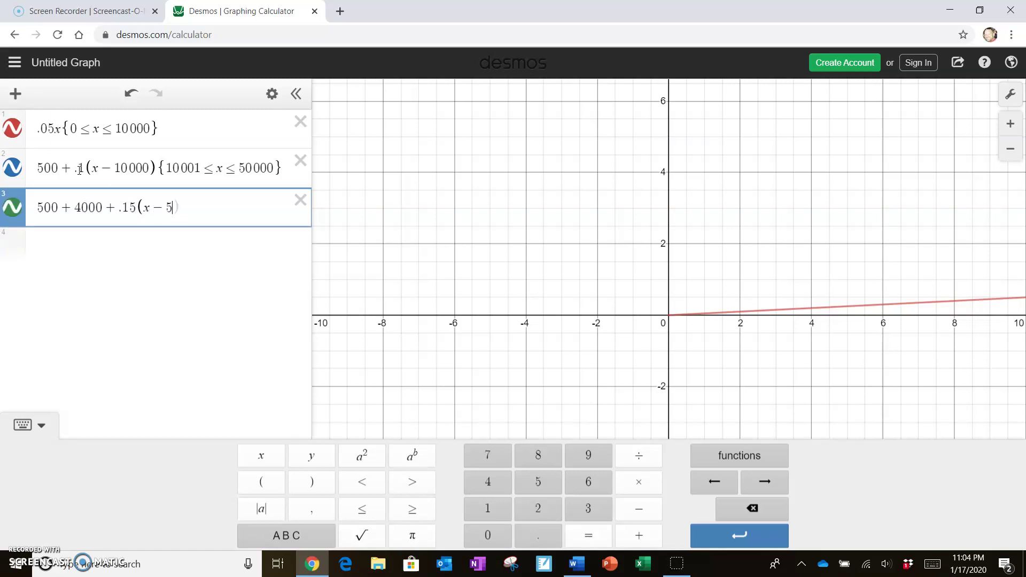
text(000))
click(103, 210)
click(158, 210)
- Add the restriction x ≥ 50001, replacing a mistakenly inserted inequality sign
text({x)
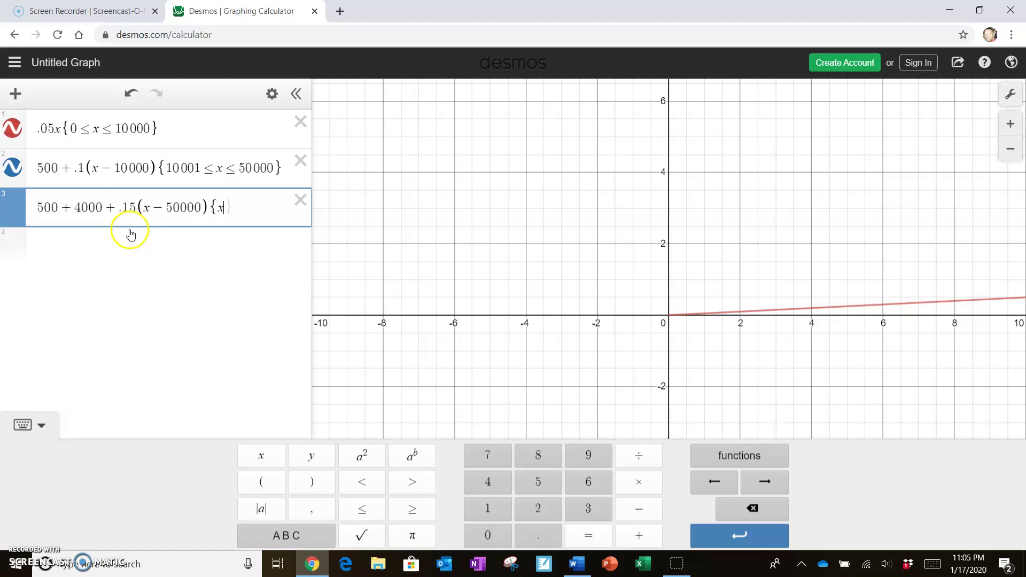
click(417, 514)
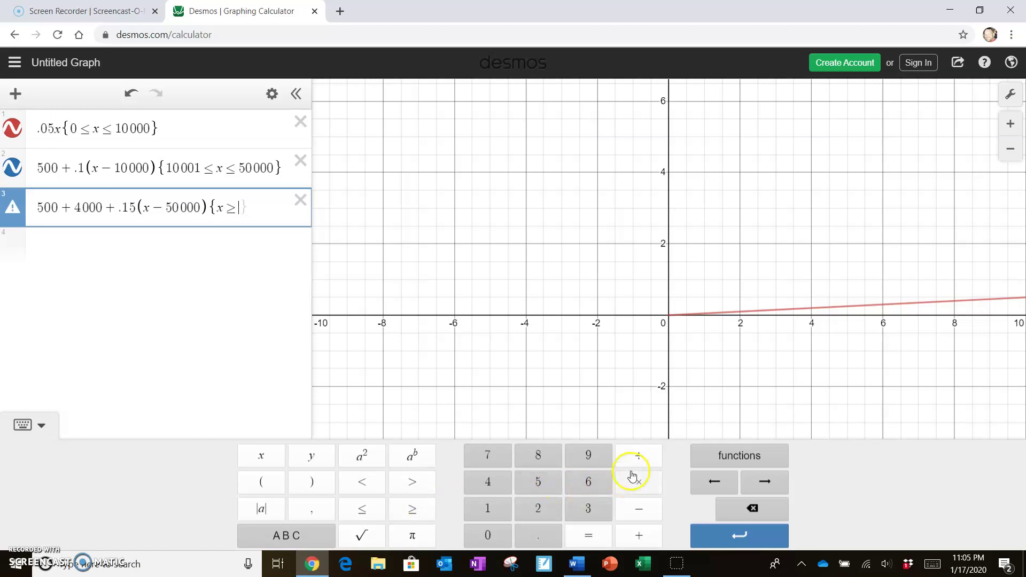
click(736, 513)
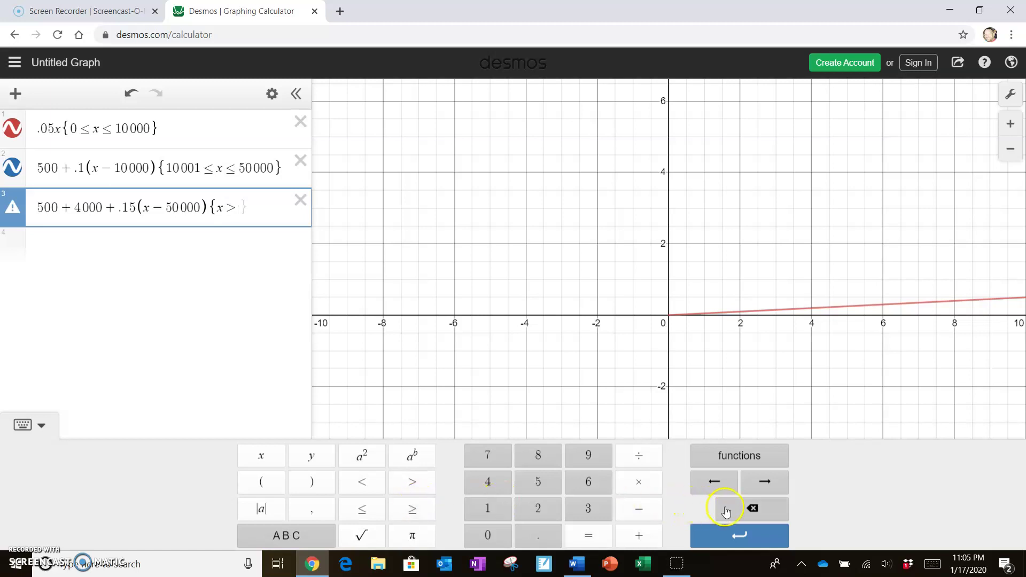
click(725, 509)
click(420, 511)
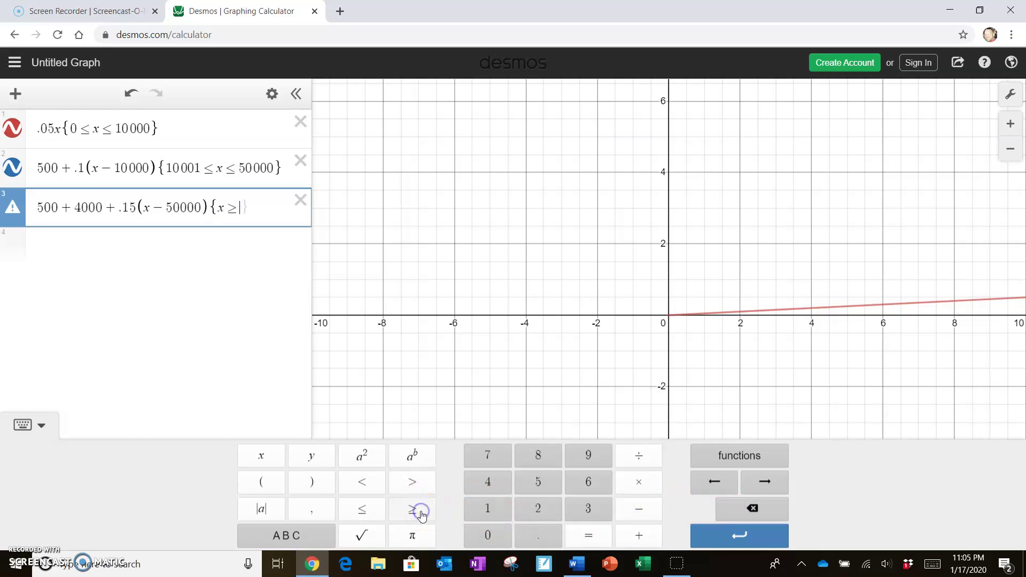
text(50)
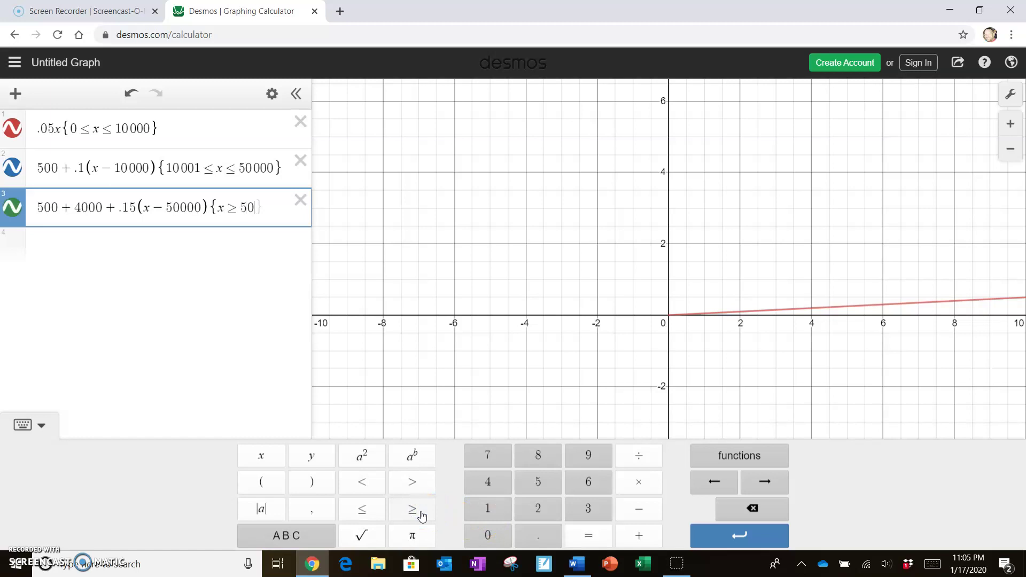
text(001)
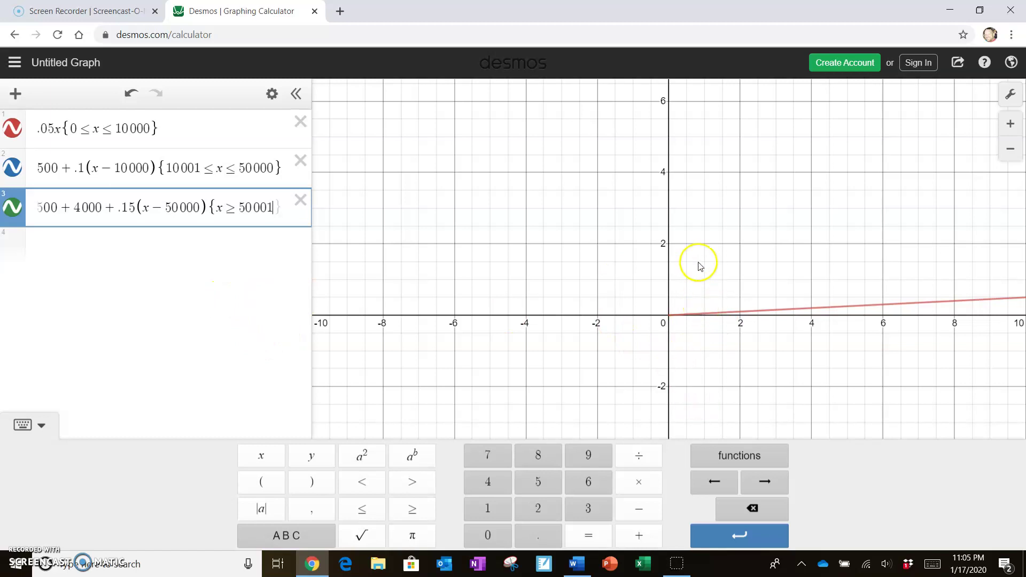
- Widen the expression list to fit the formulas and pan the graph so the origin sits bottom-left
click(709, 248)
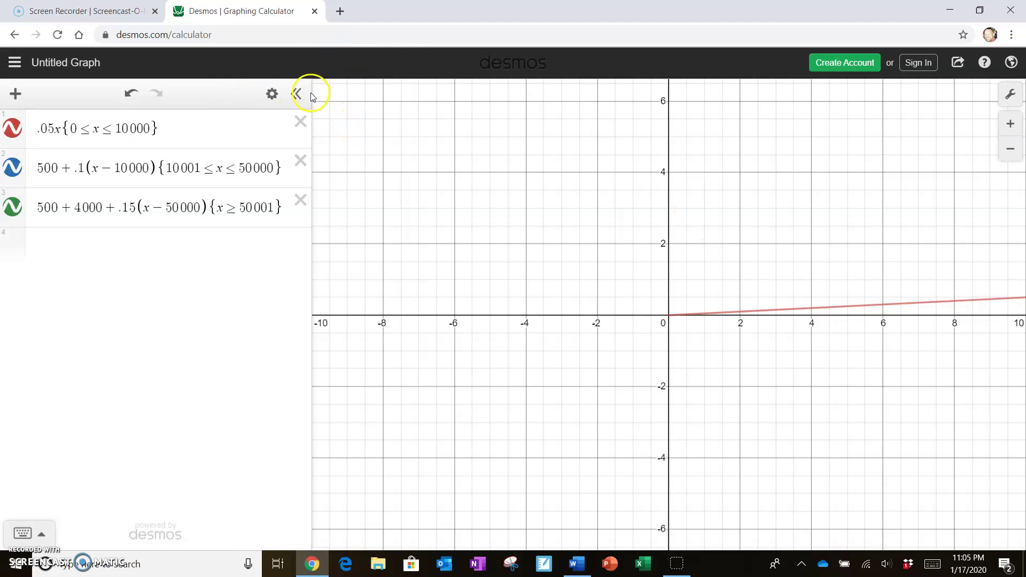
mouse_move(314, 162)
mouse_down()
mouse_move(388, 165)
mouse_move(328, 169)
mouse_up()
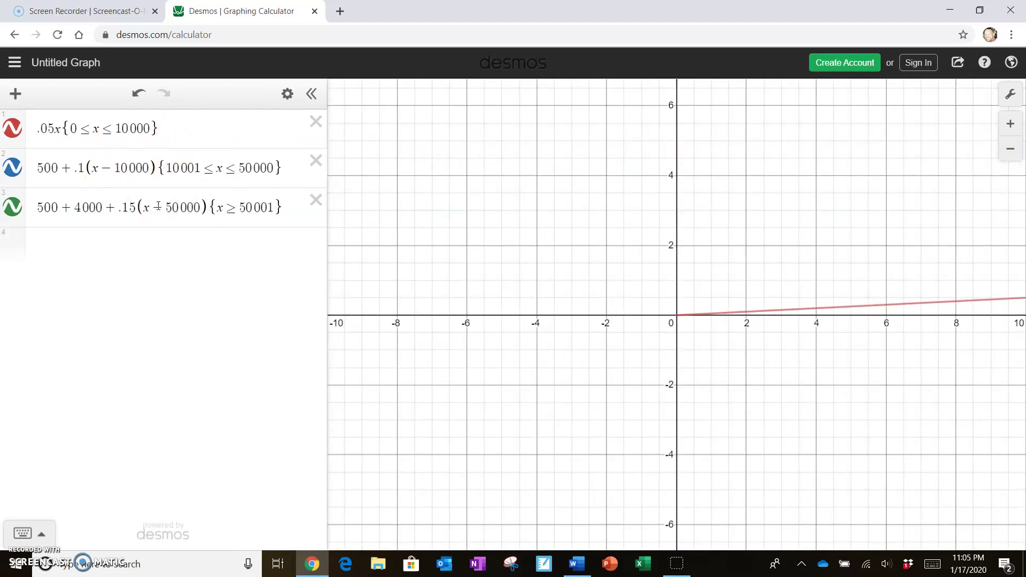
drag(330, 233, 348, 244)
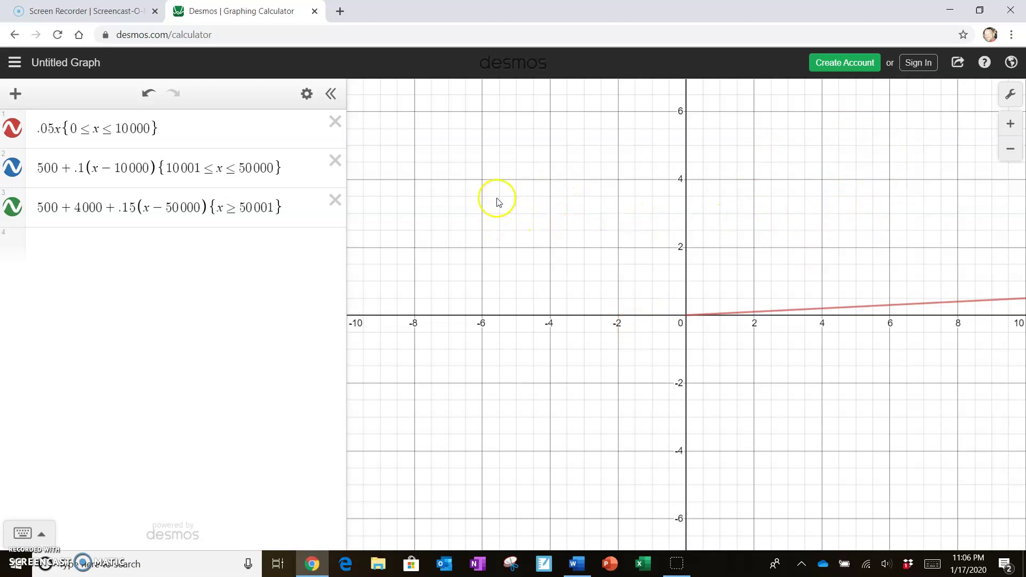
drag(849, 269, 556, 405)
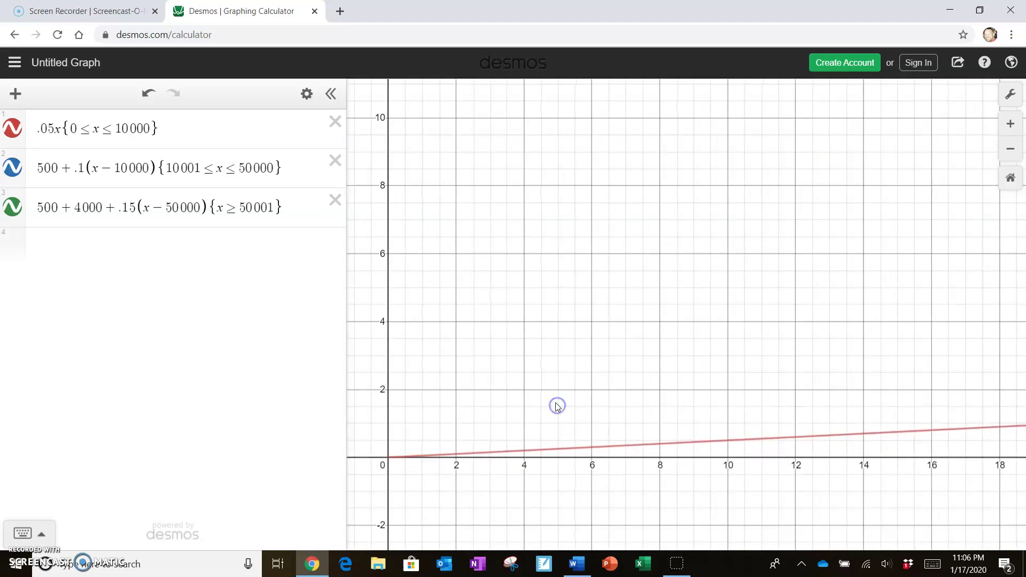
- In Graph Settings, enter 'Income' as the X-Axis label and 'Tax Owed' as the Y-Axis label
click(1010, 96)
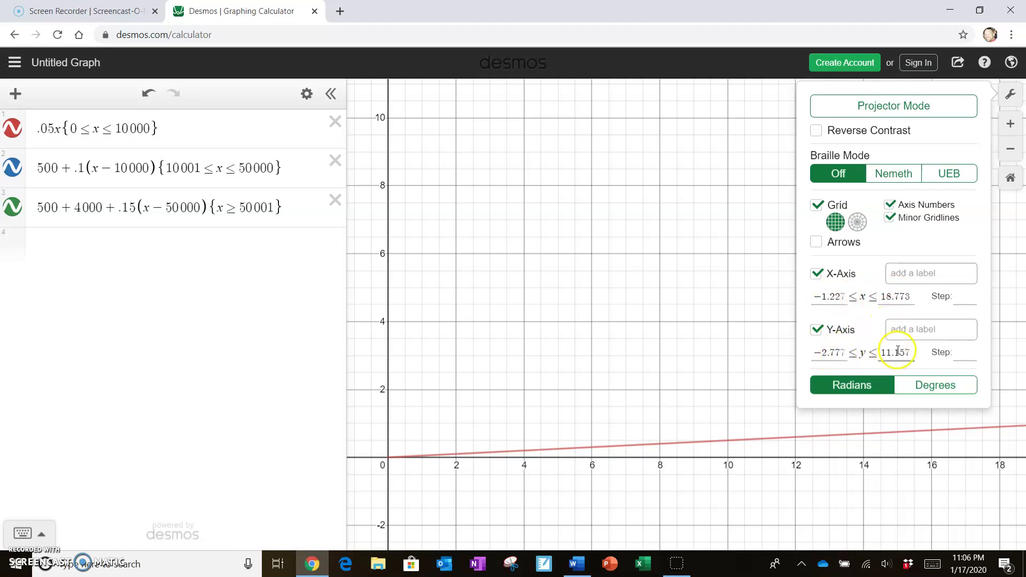
click(920, 272)
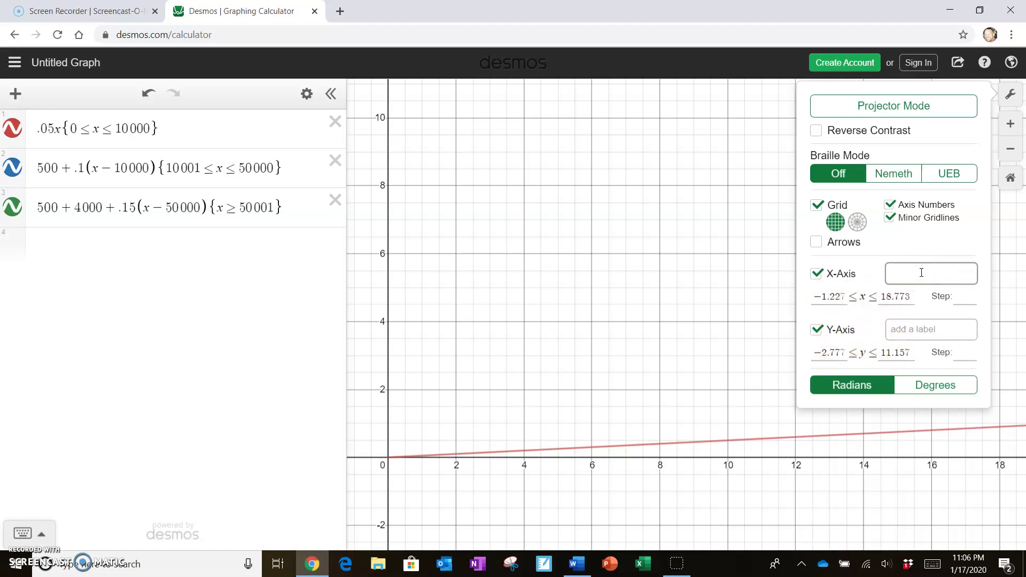
text(Income)
click(917, 318)
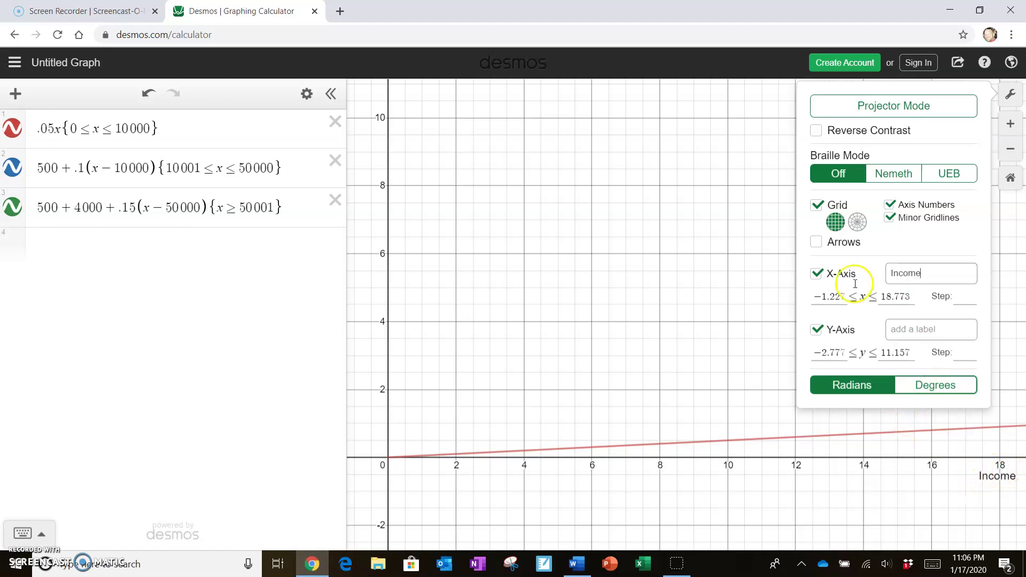
click(923, 329)
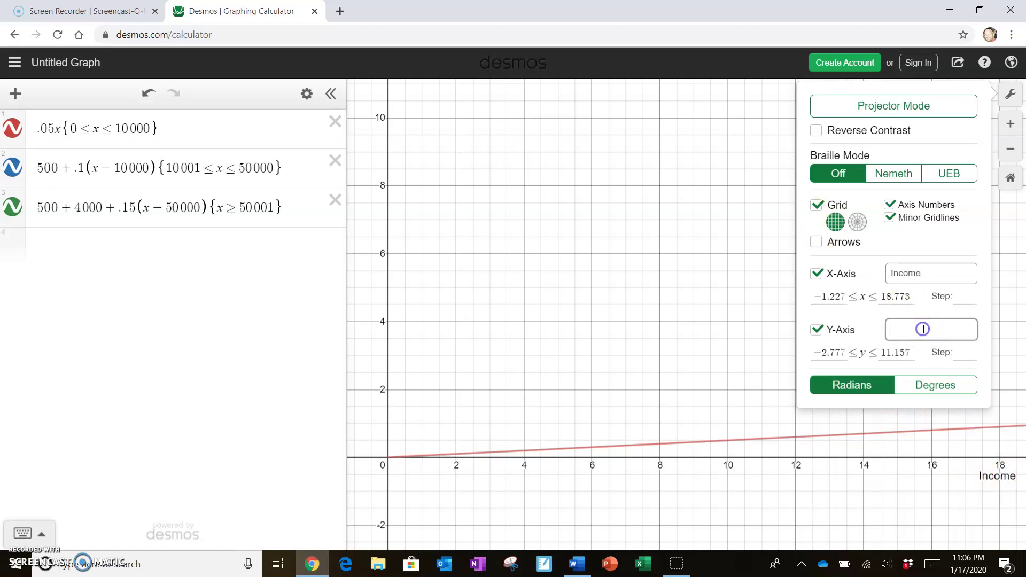
text(Tax Owed)
- Set the X-Axis and Y-Axis minimum values to 0 in Graph Settings
click(830, 280)
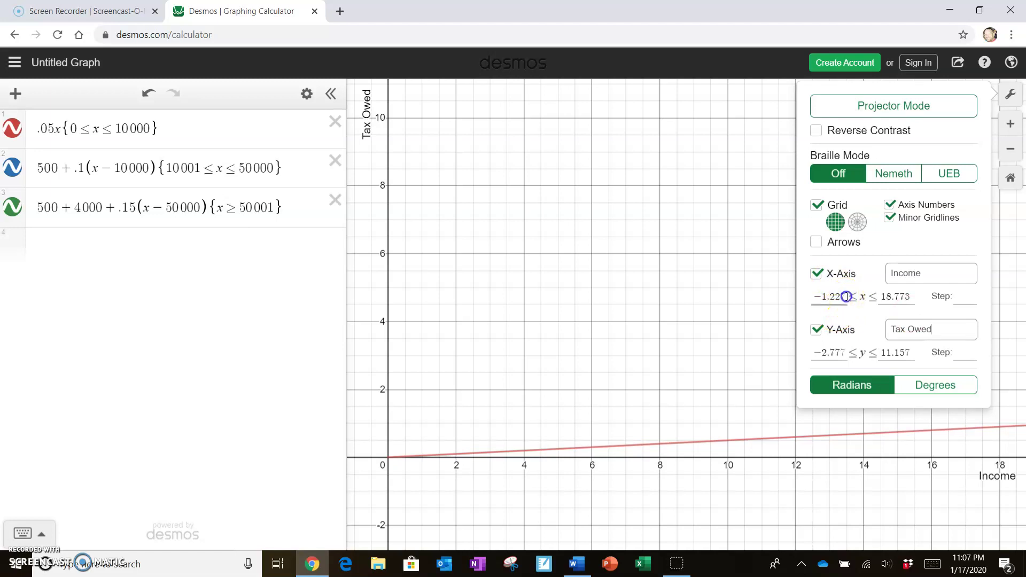
drag(845, 296, 815, 296)
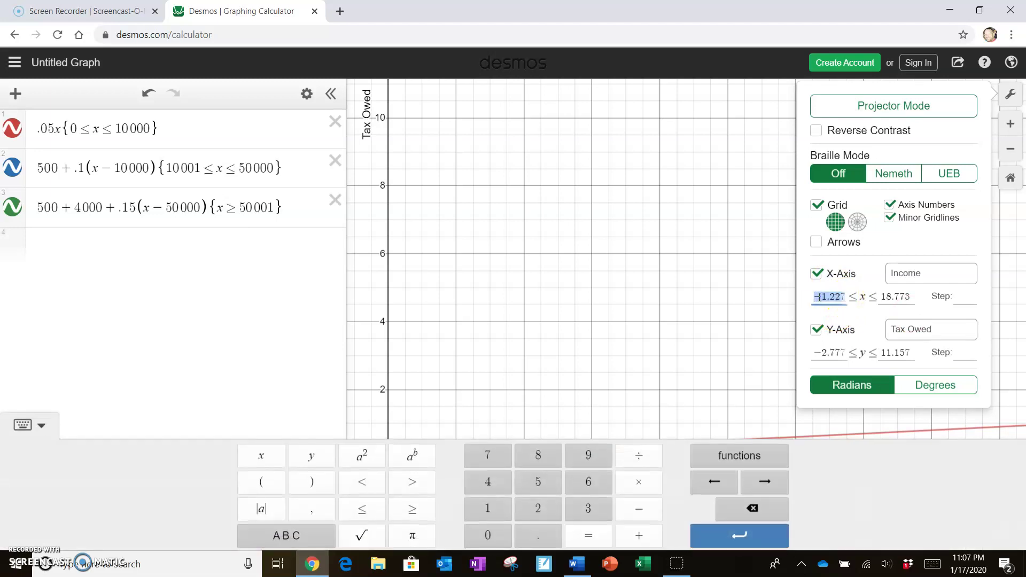
text(0)
click(829, 278)
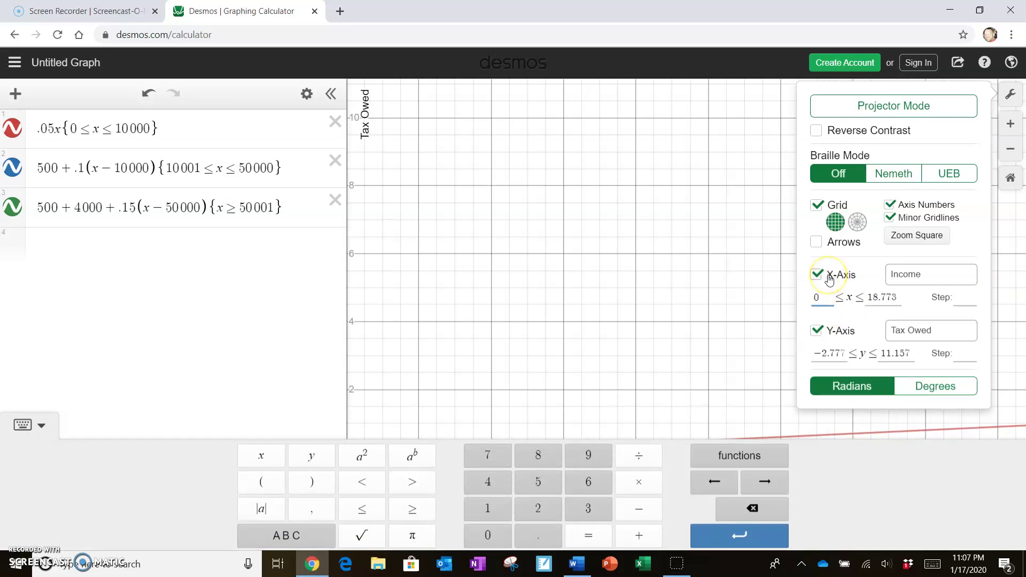
drag(846, 353, 812, 353)
text(0)
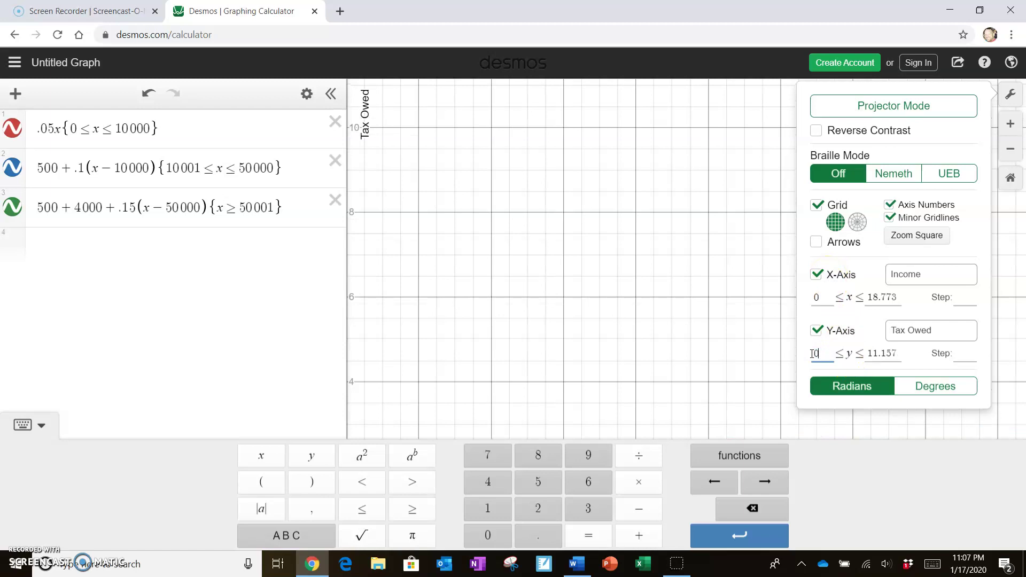
click(42, 428)
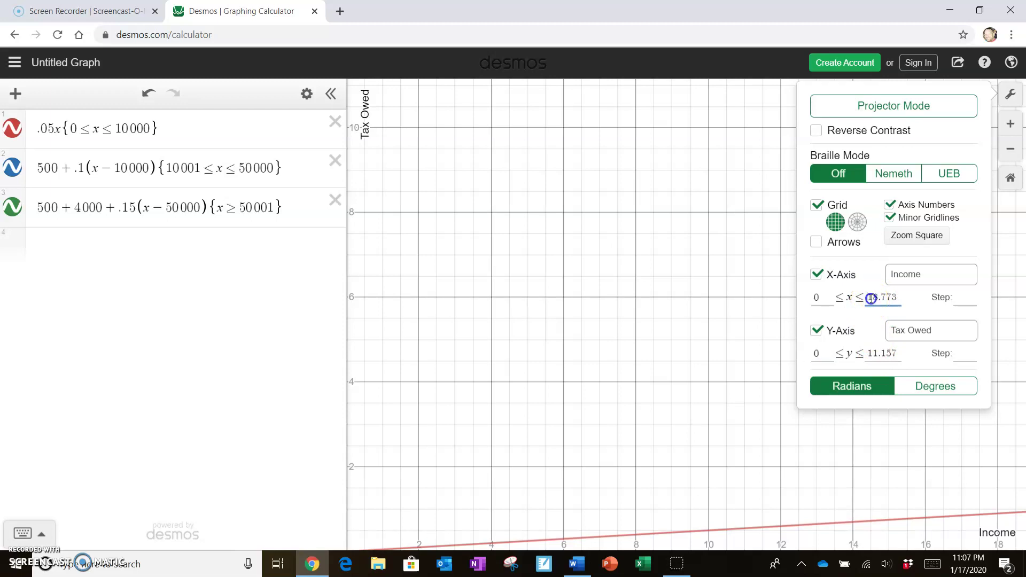
- Set the X-Axis maximum to 100000 and the Y-Axis maximum to 15000
drag(870, 298, 893, 295)
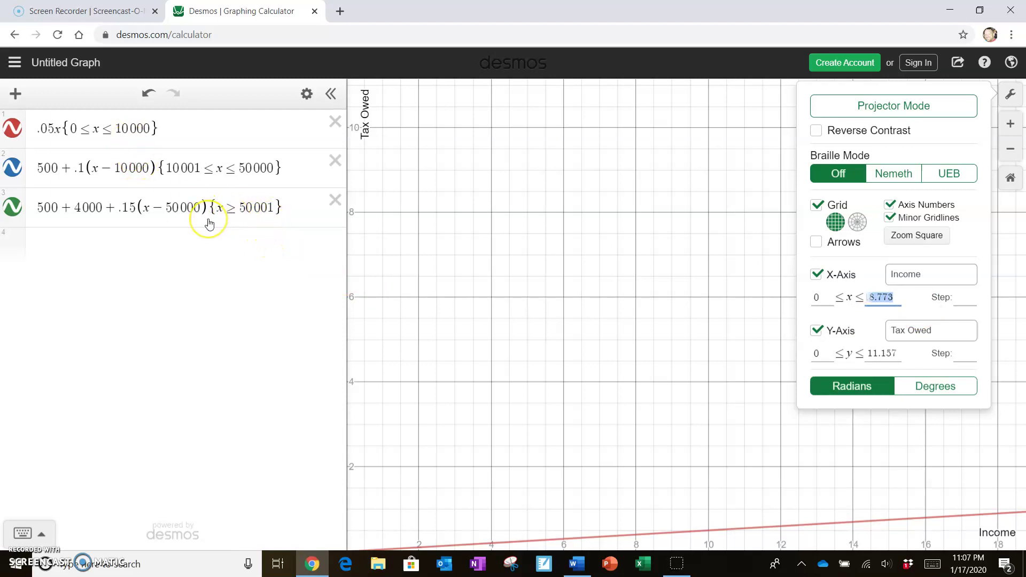
text(1)
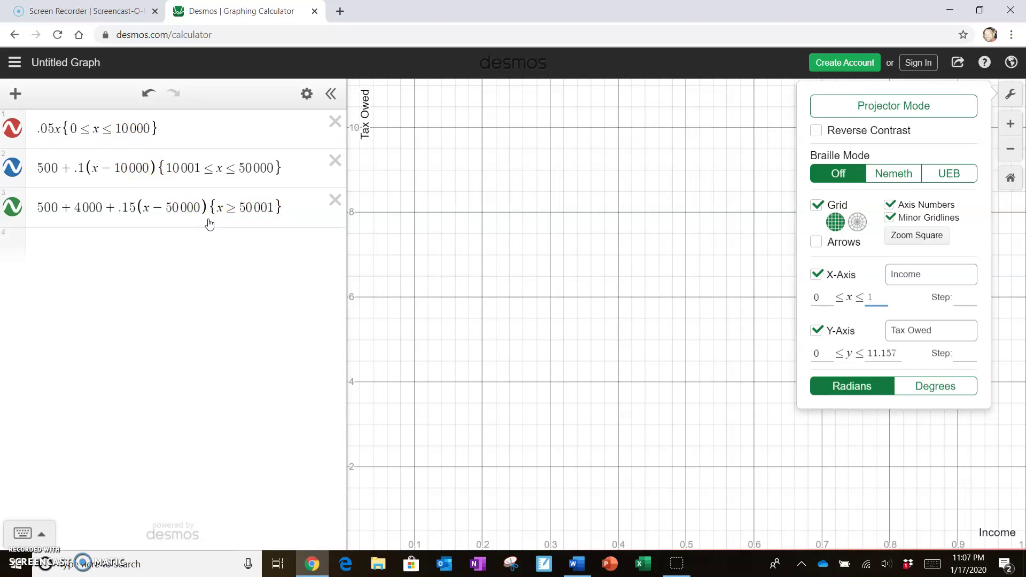
text(00000)
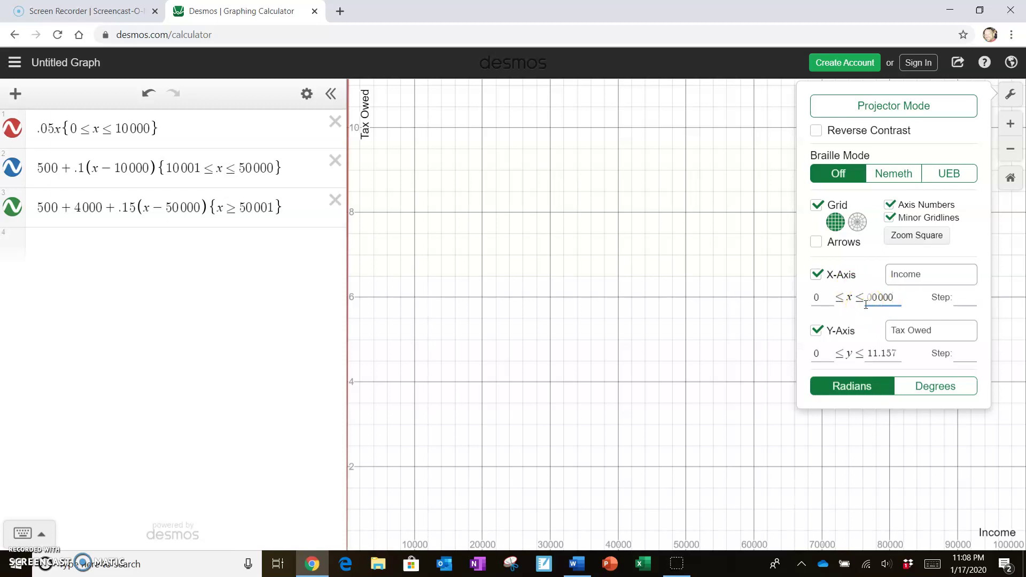
click(869, 353)
drag(868, 353, 914, 355)
text(15)
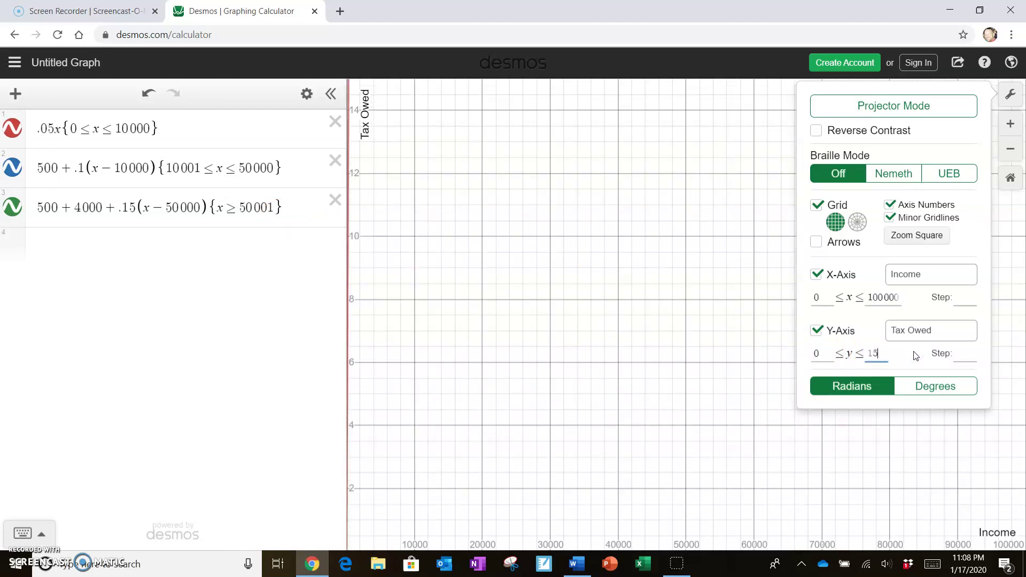
text(00)
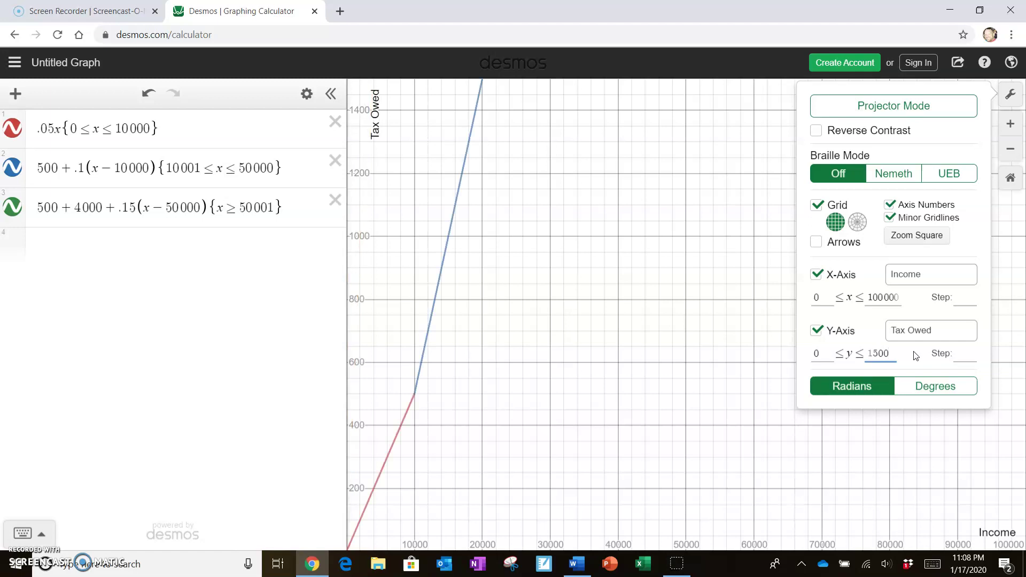
text(0)
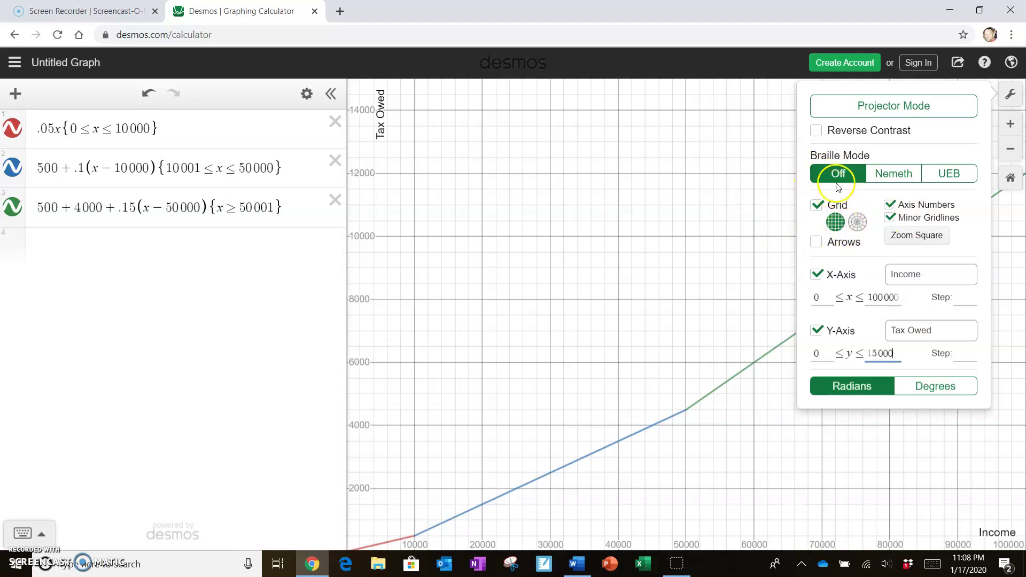
click(888, 109)
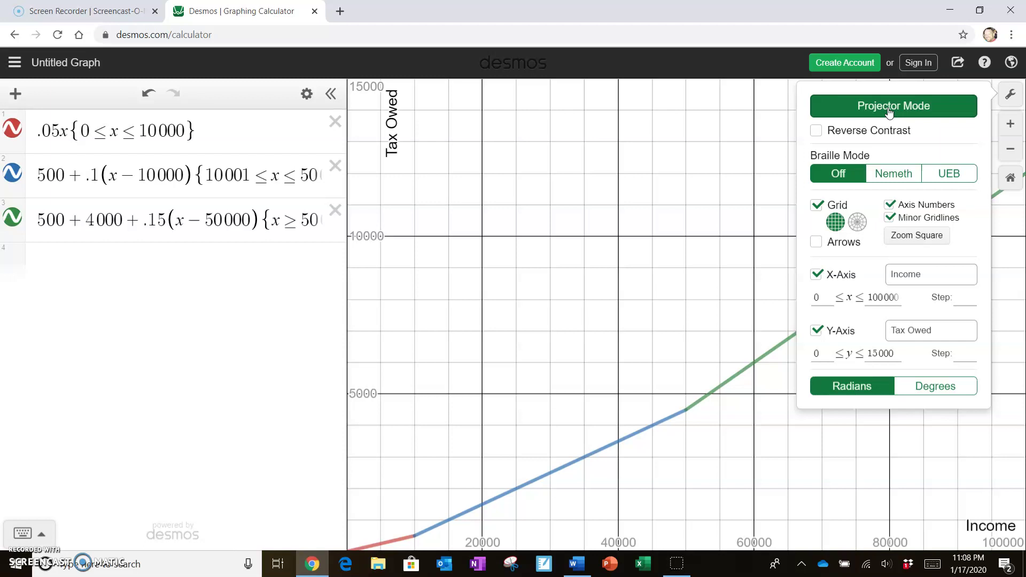
click(889, 110)
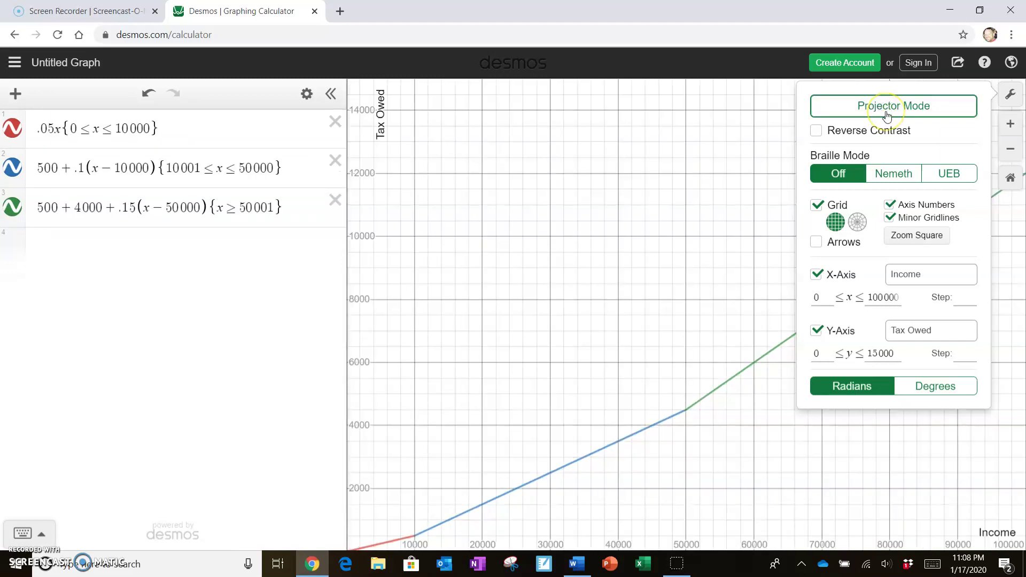
click(817, 132)
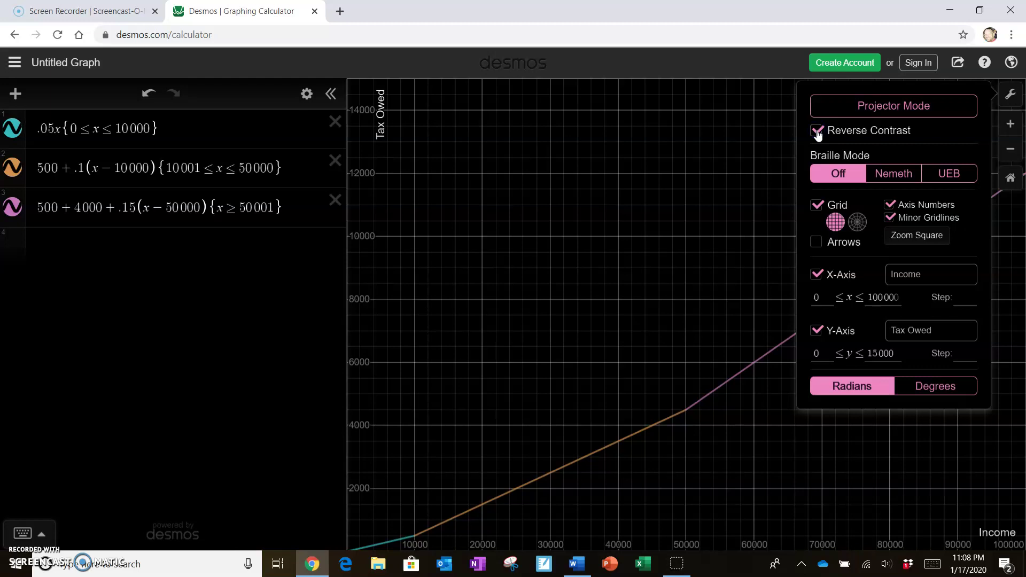
click(817, 132)
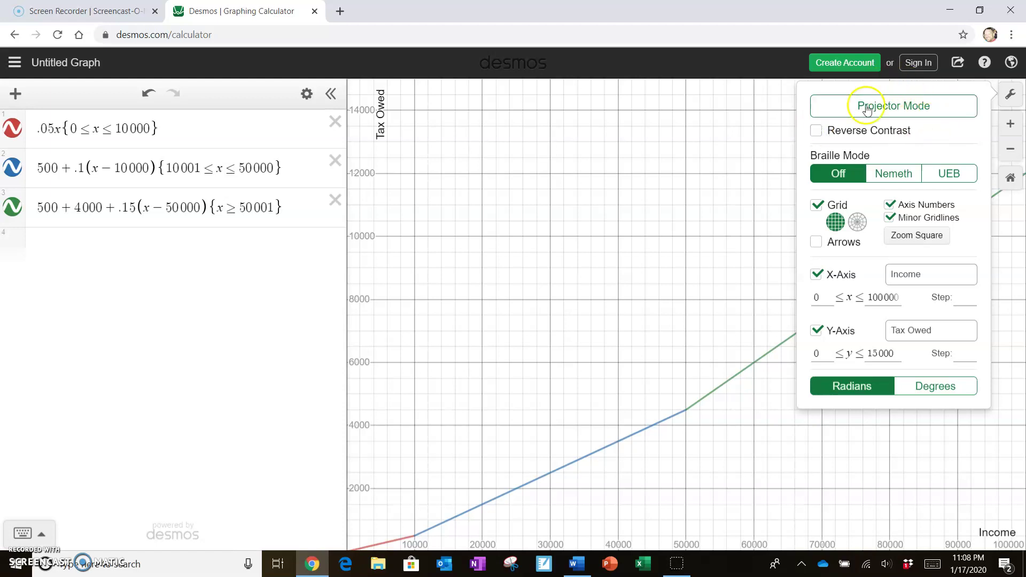
- Close Graph Settings and trace the red and green lines, checking the point (10000, 500)
click(1010, 95)
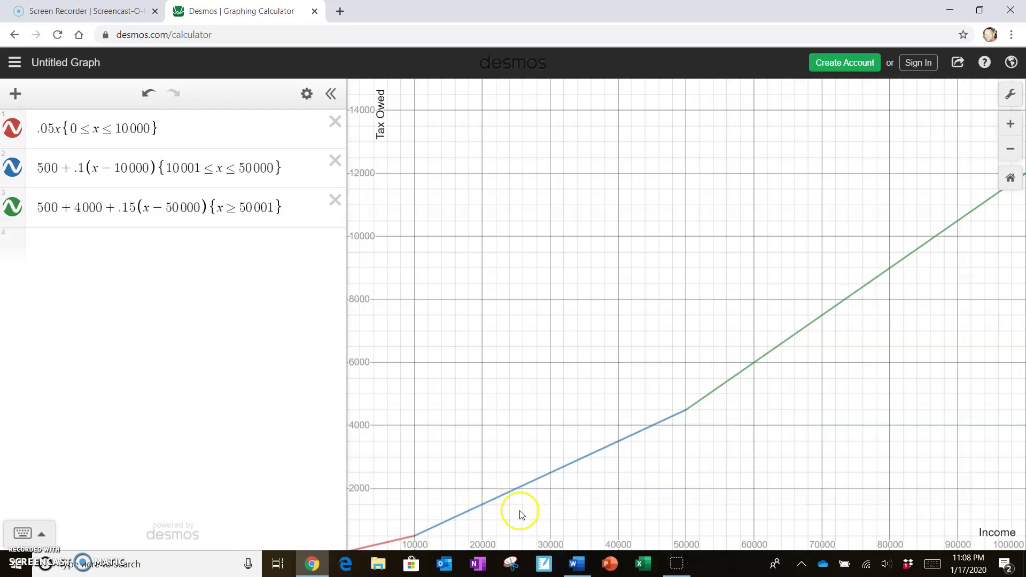
mouse_move(380, 546)
mouse_down()
mouse_move(545, 487)
mouse_move(699, 405)
mouse_up()
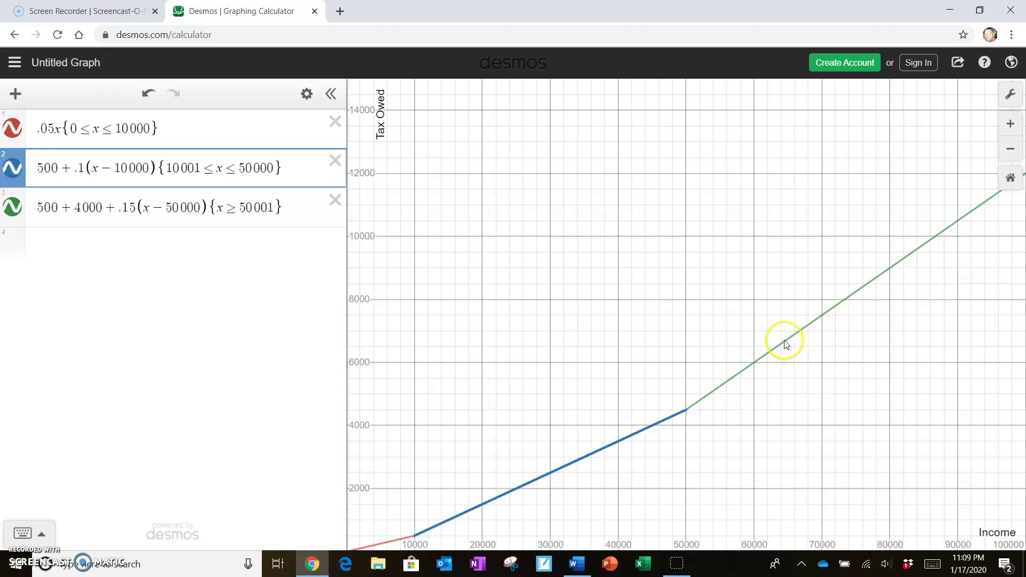
drag(786, 343, 825, 320)
click(812, 435)
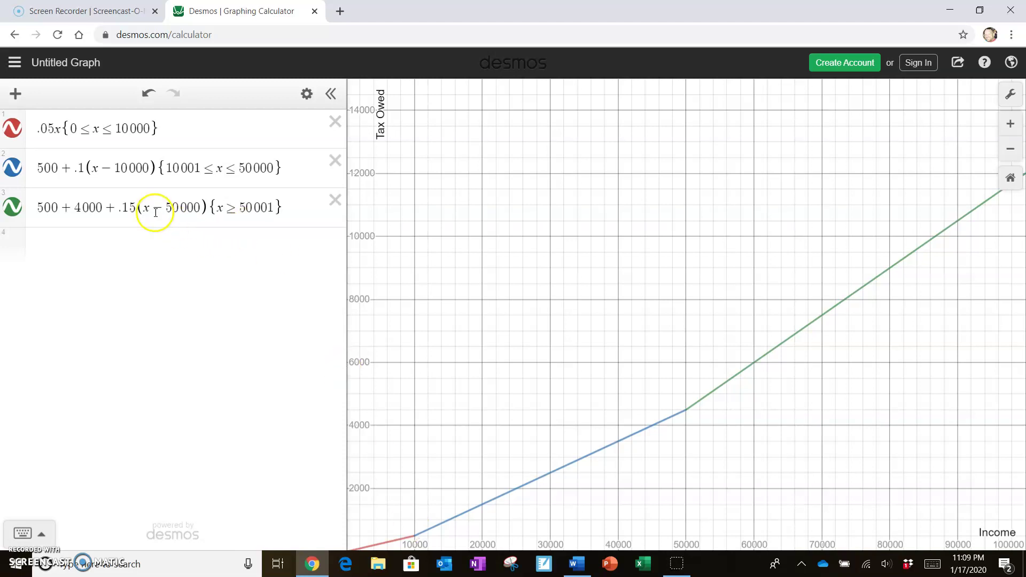
- Retype −50000 so the third expression reads .15(x − 50000) again
drag(154, 207, 199, 208)
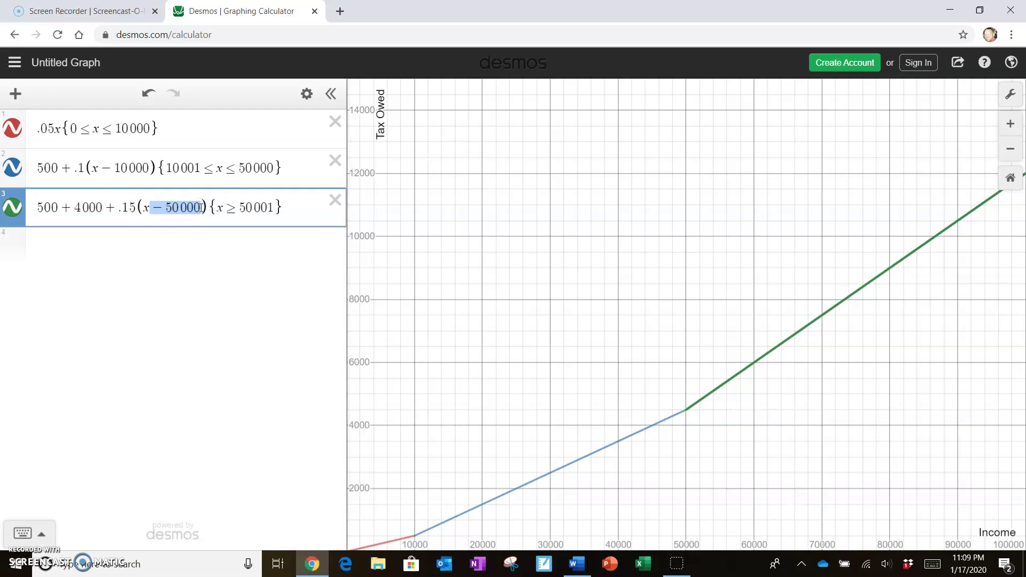
key(BackSpace)
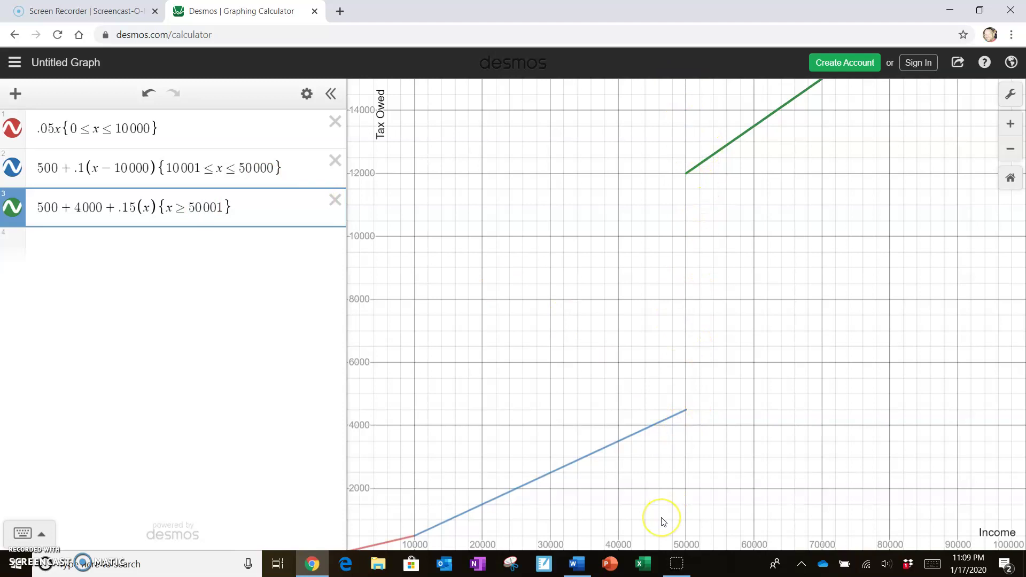
text(-50)
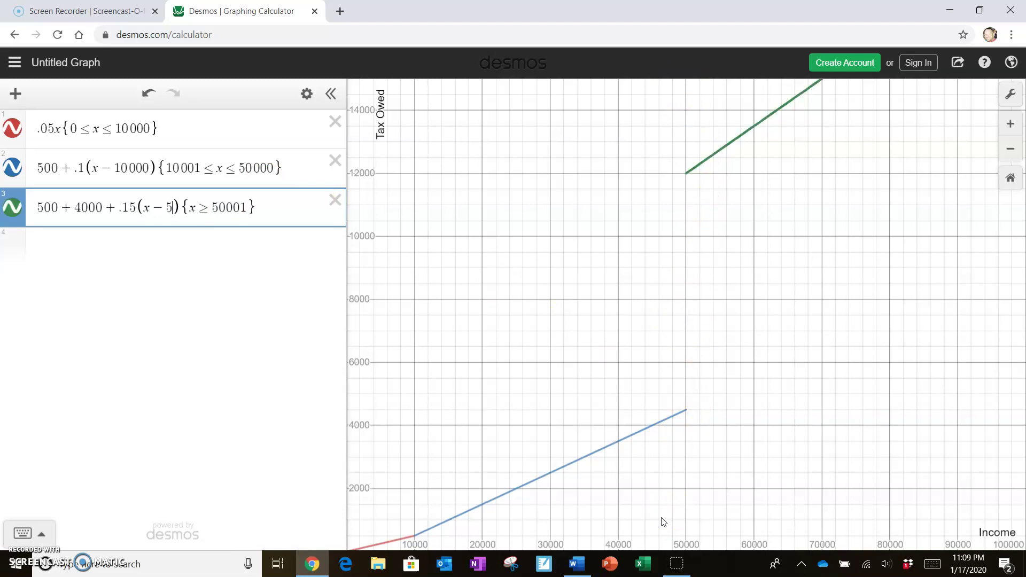
text(000)
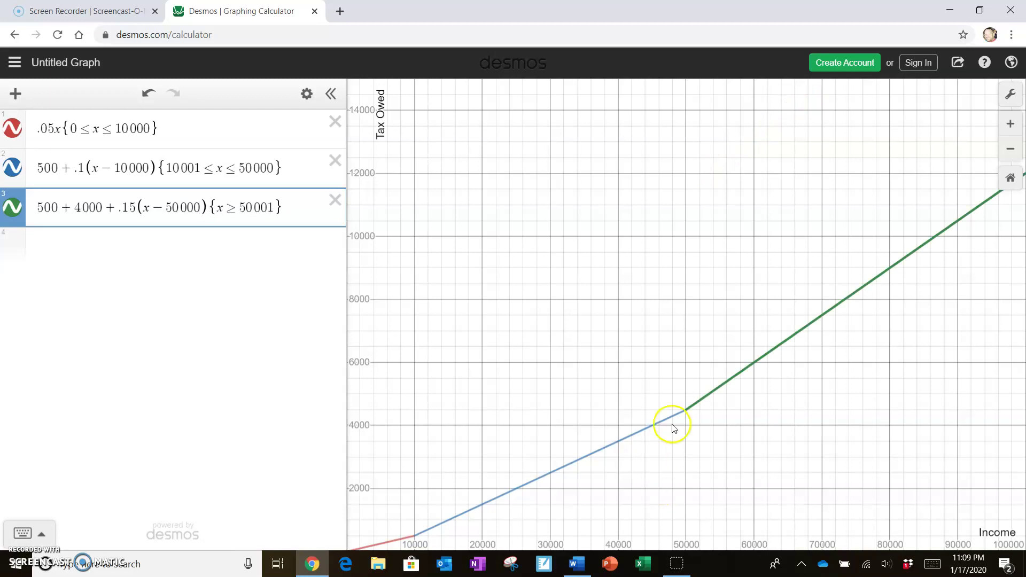
click(711, 482)
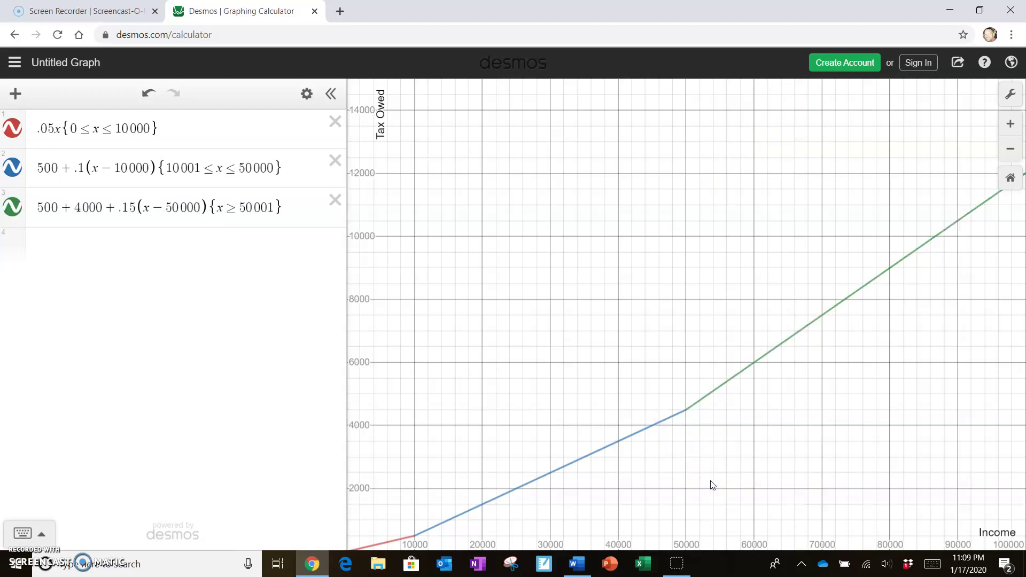
click(709, 487)
- Set both the X-axis and Y-axis minimums to −1000 in Graph Settings
click(1012, 97)
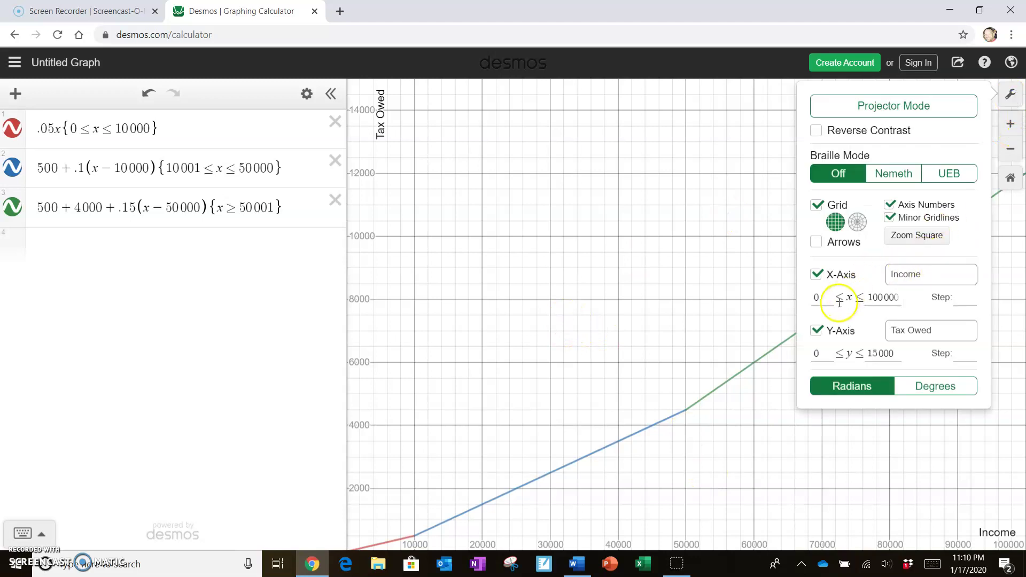
click(814, 297)
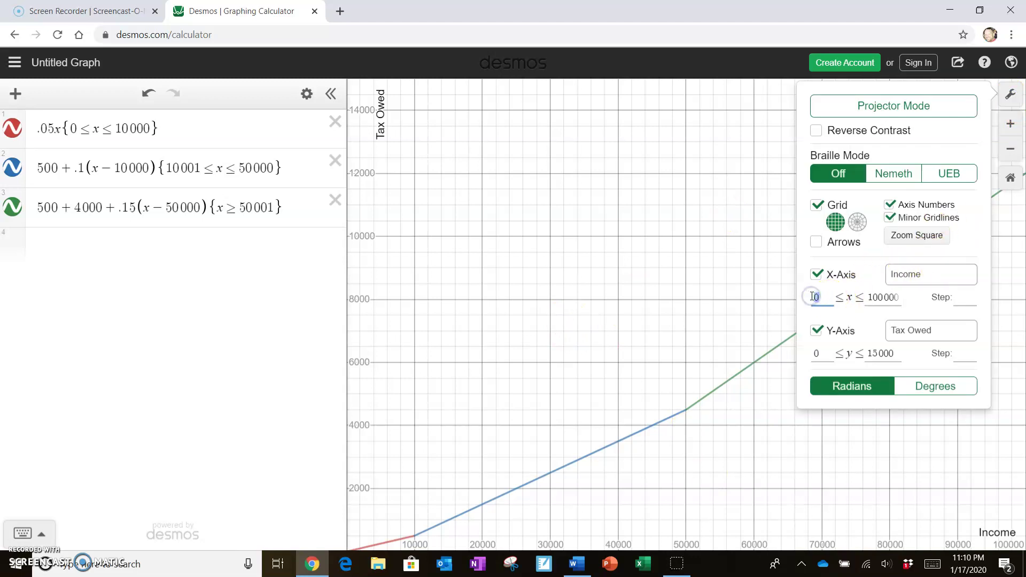
key(BackSpace)
text(-100)
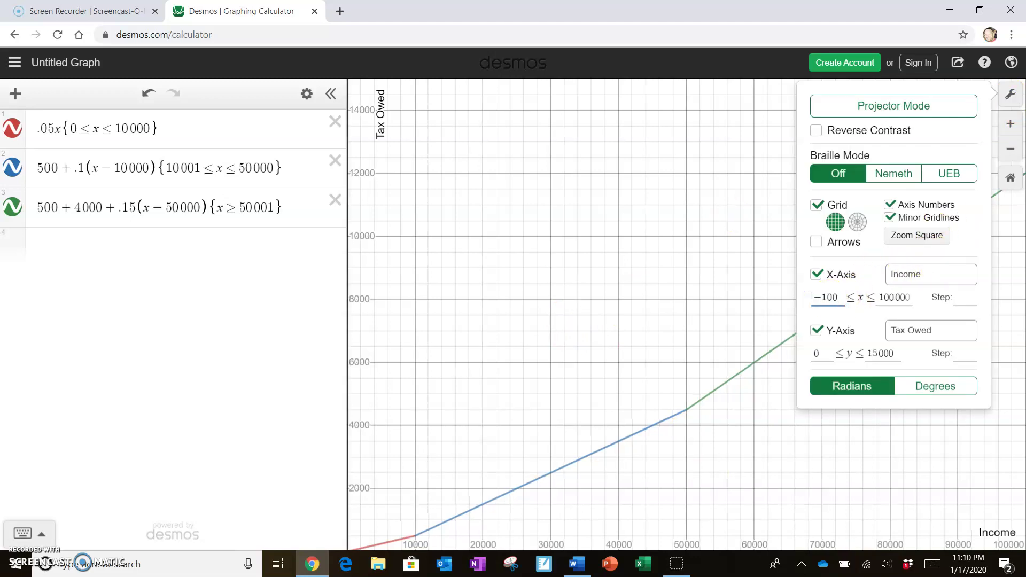
click(817, 353)
key(BackSpace)
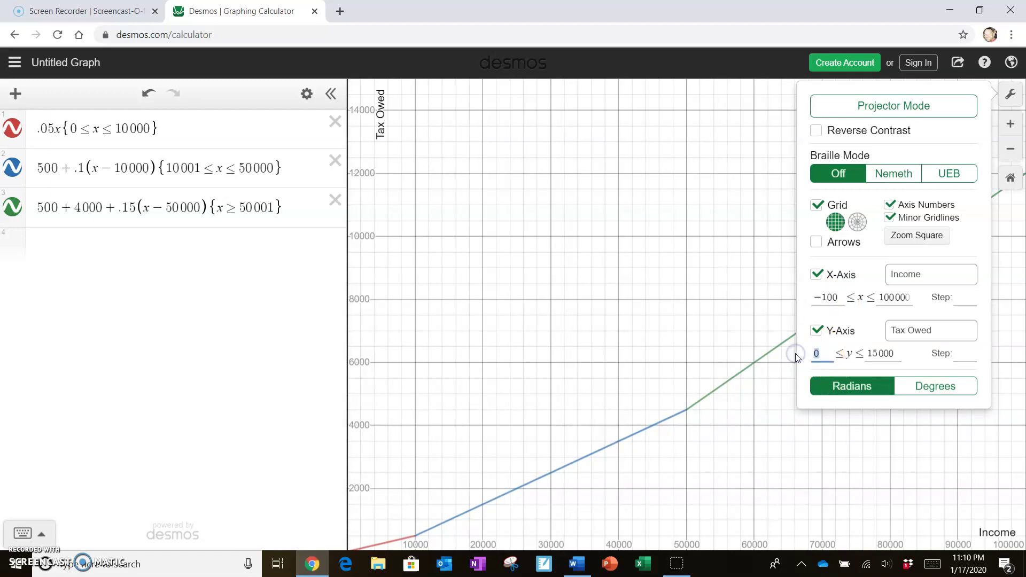
text(-100)
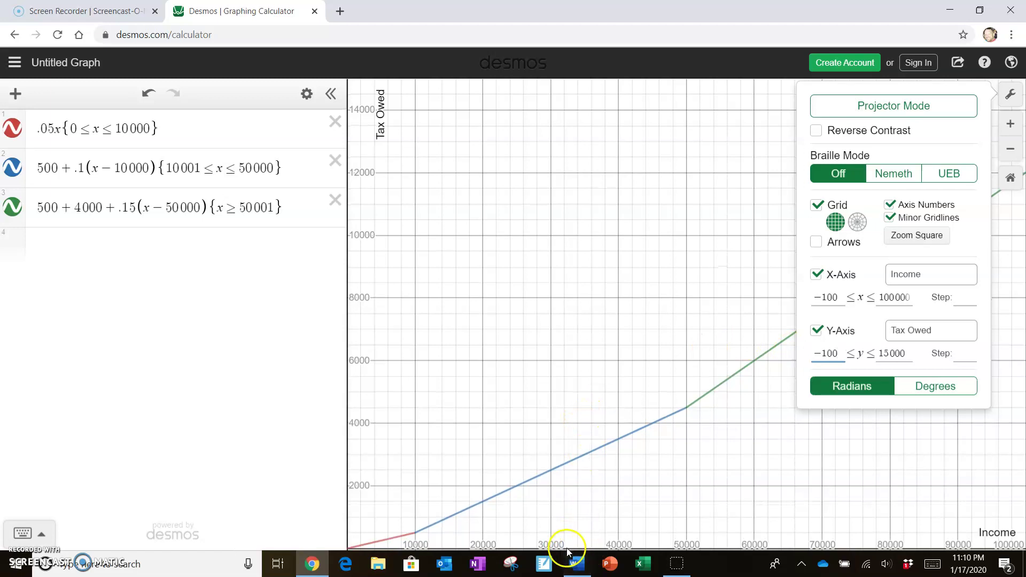
text(0)
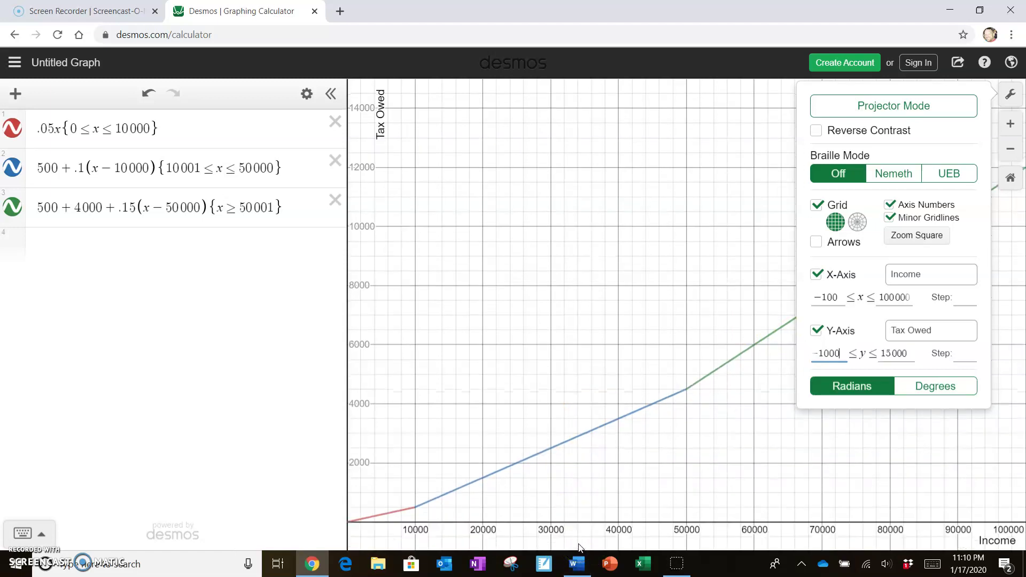
click(839, 295)
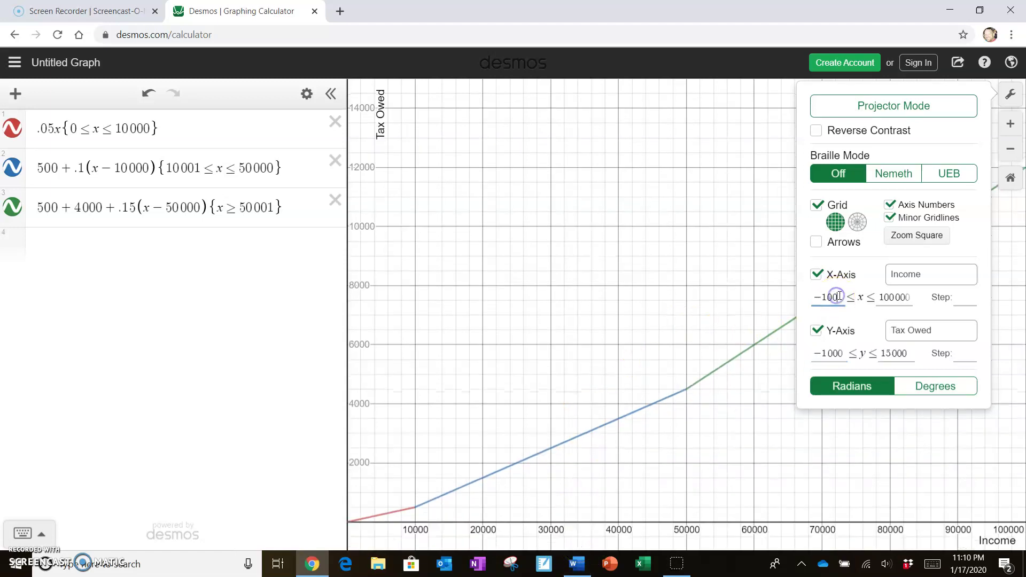
text(0)
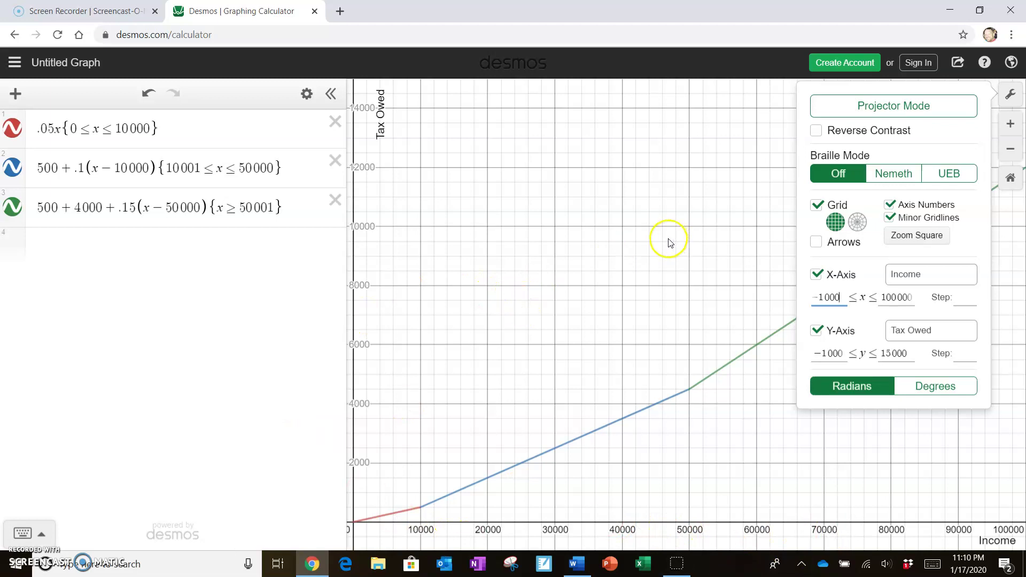
click(1009, 96)
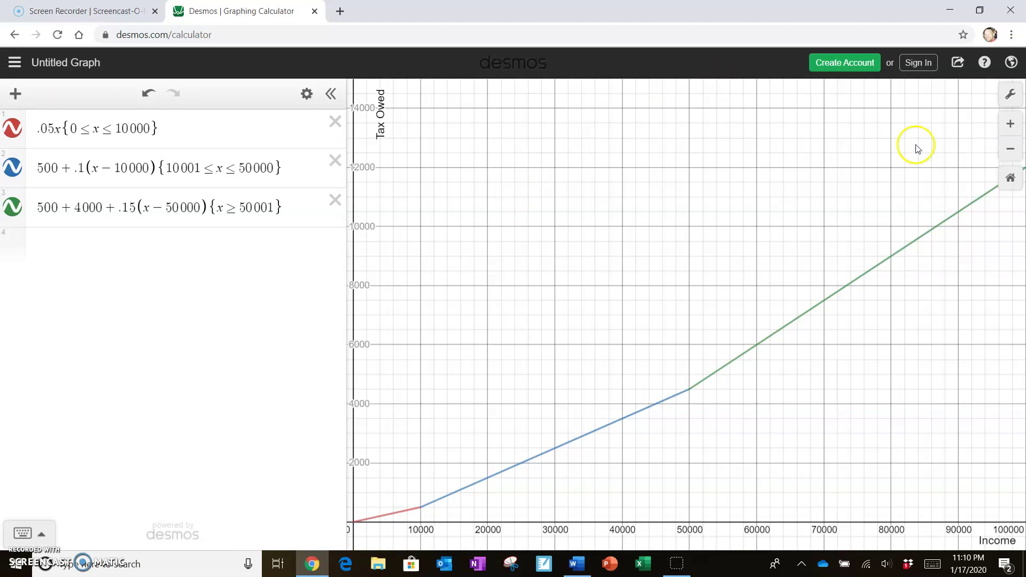
- Open the Share your graph panel with its Print and Export Image options
click(960, 64)
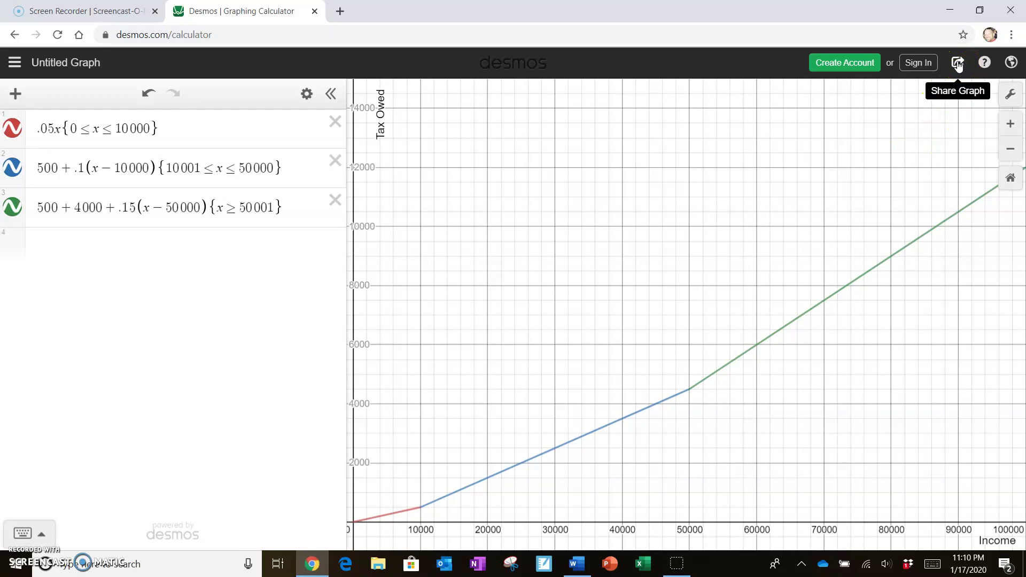
click(959, 64)
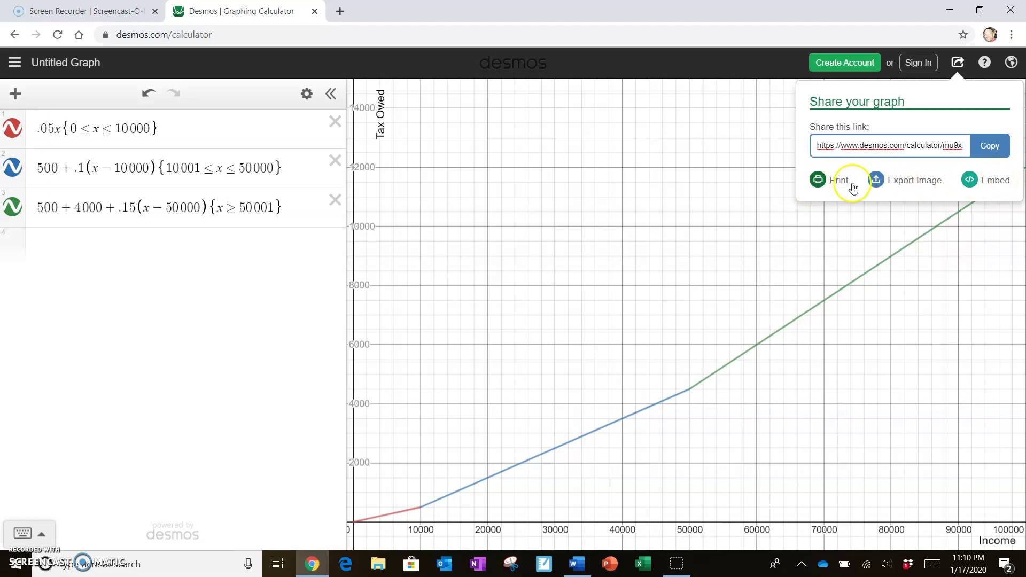
- Start an image export and settle on Large Square as the size
click(908, 185)
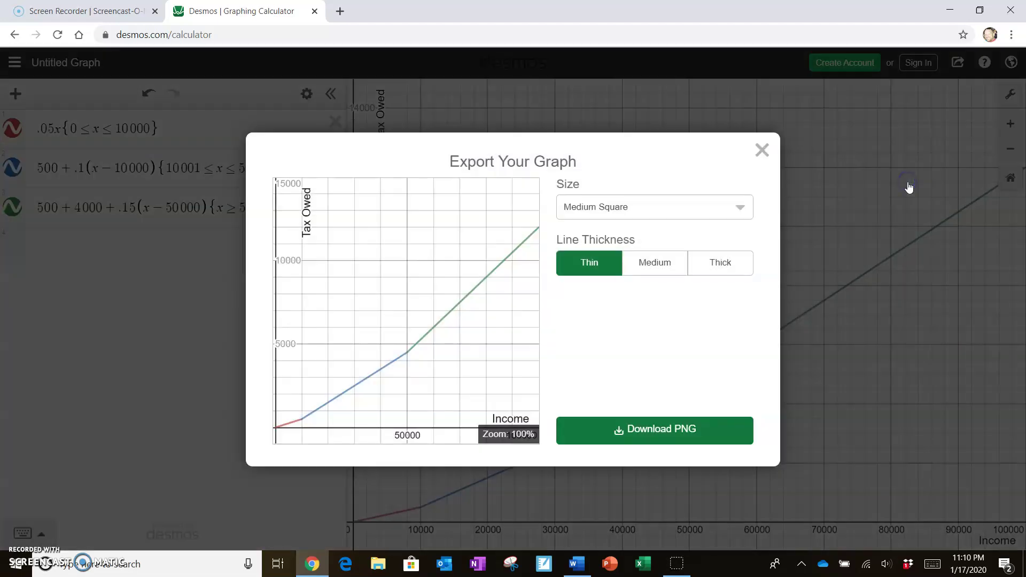
click(634, 200)
click(738, 215)
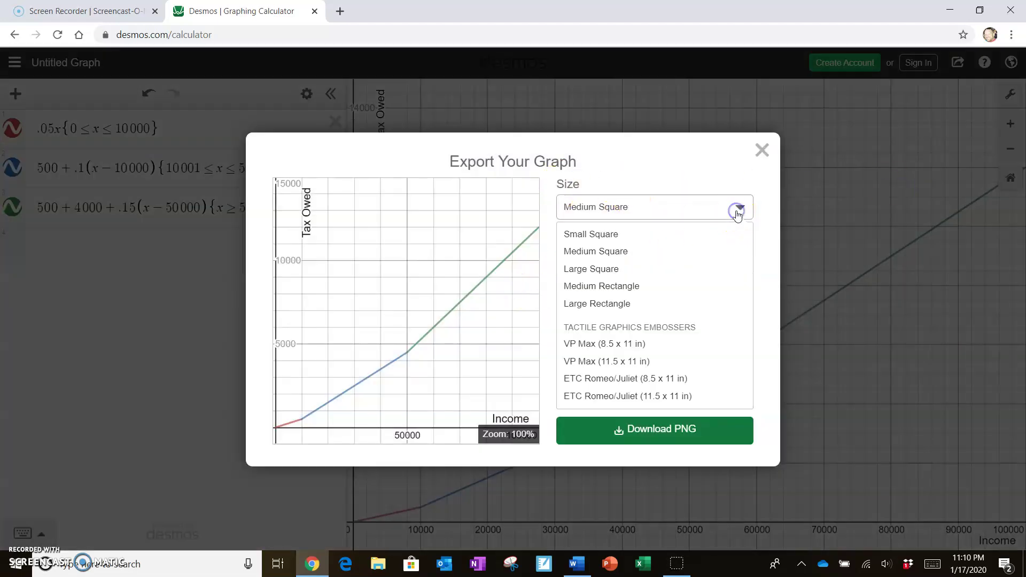
click(639, 270)
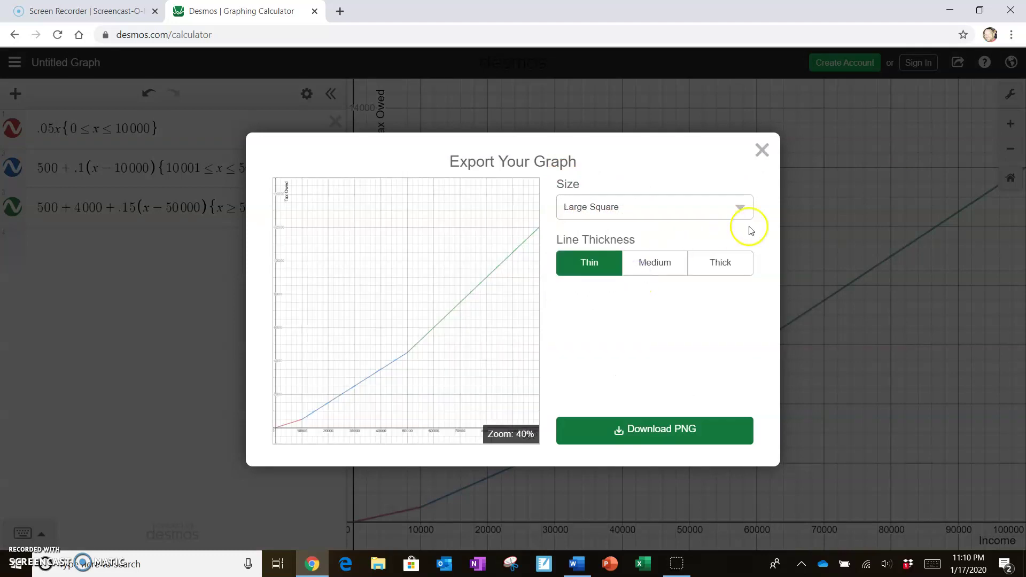
click(742, 207)
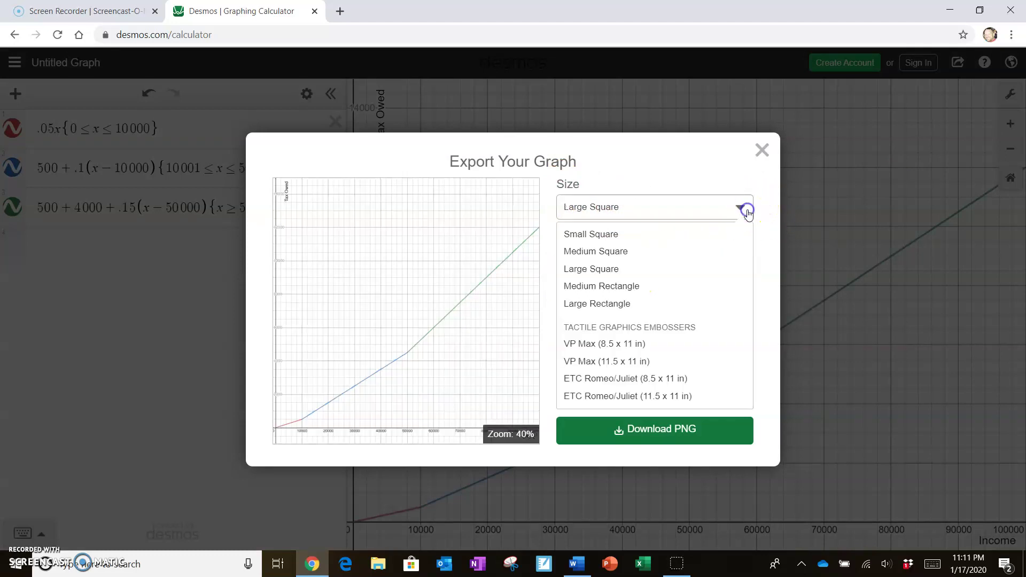
click(611, 303)
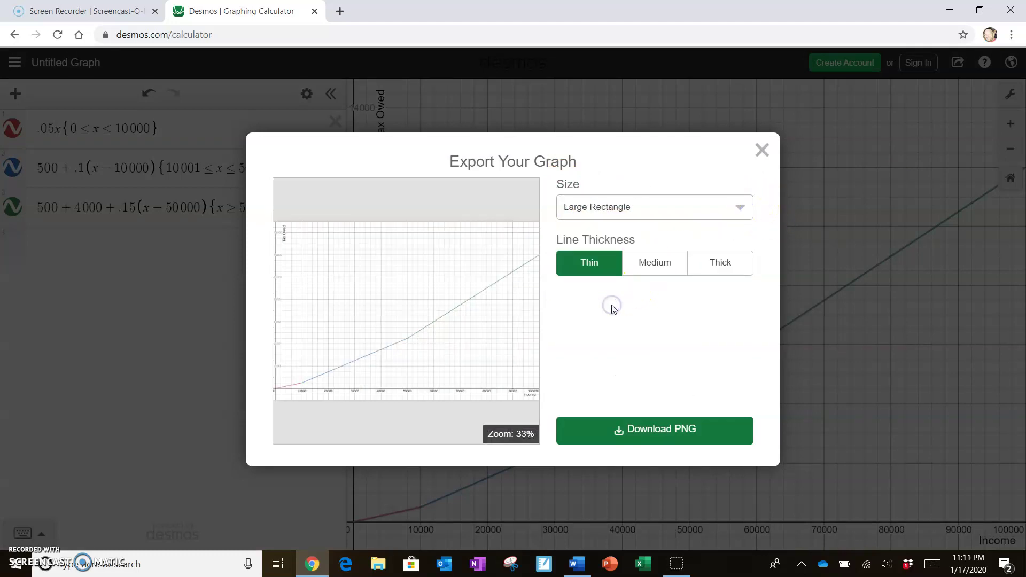
click(740, 207)
click(602, 253)
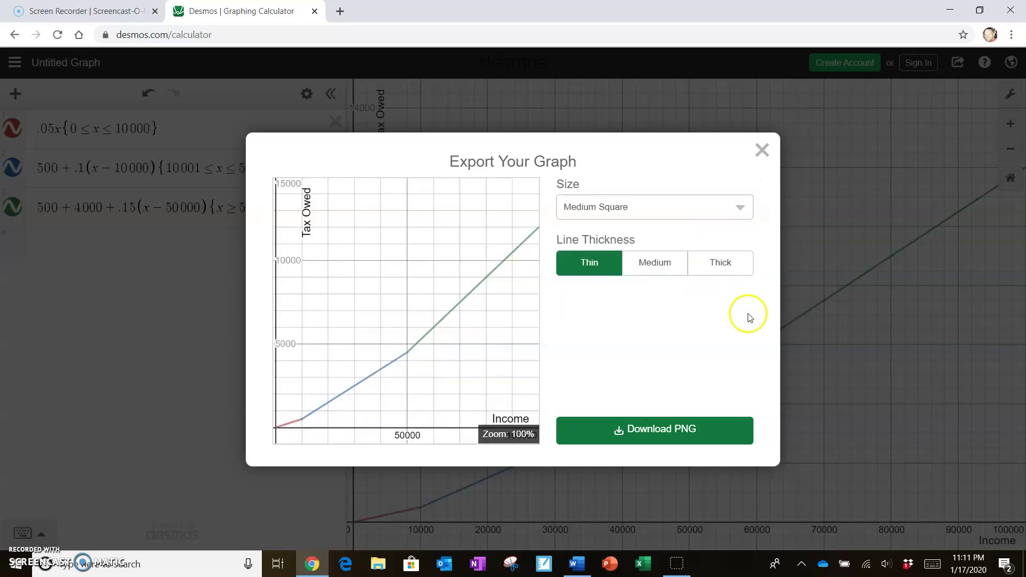
click(743, 206)
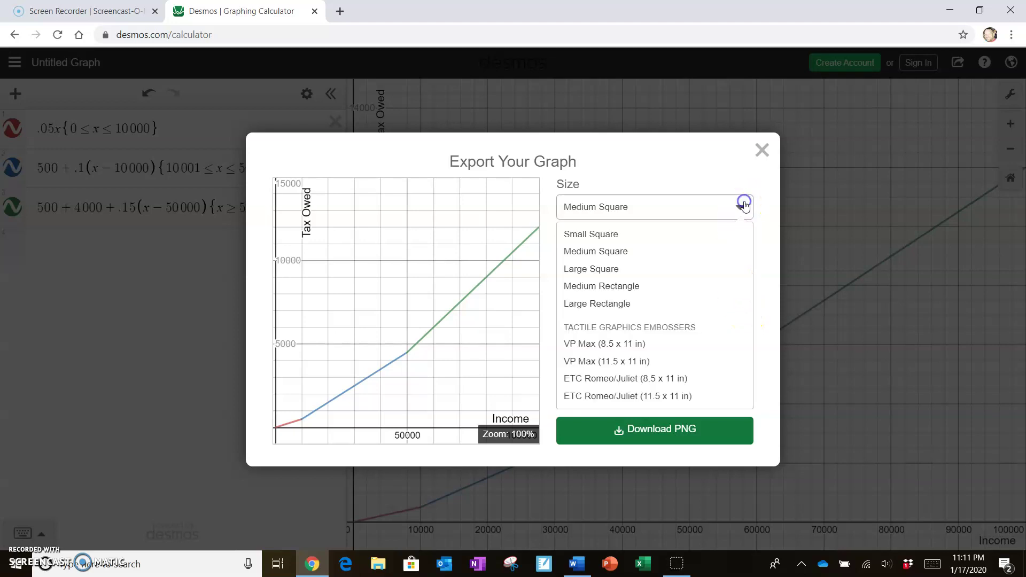
click(602, 269)
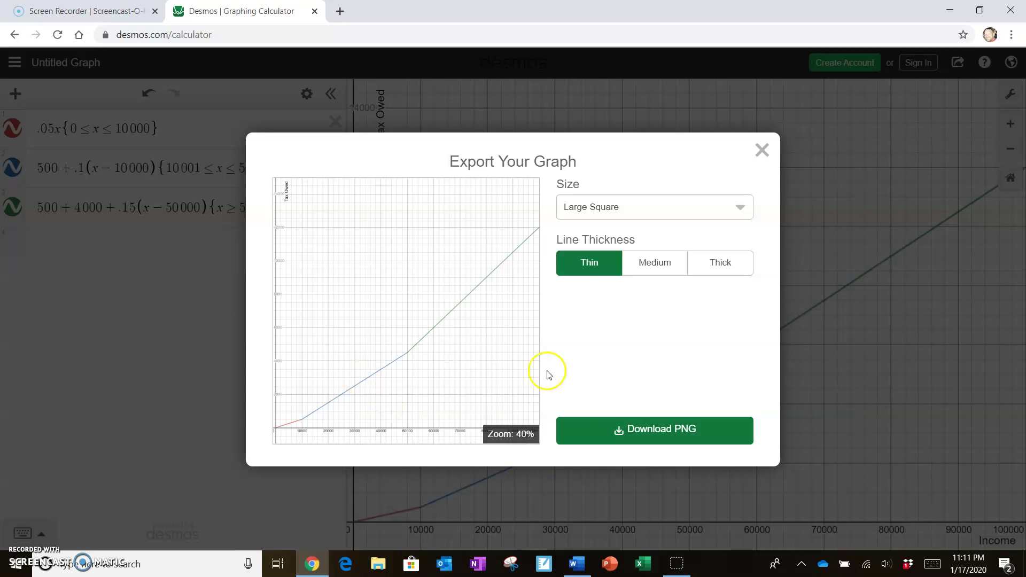
- Set line thickness to Thick and download the graph as a PNG
click(657, 266)
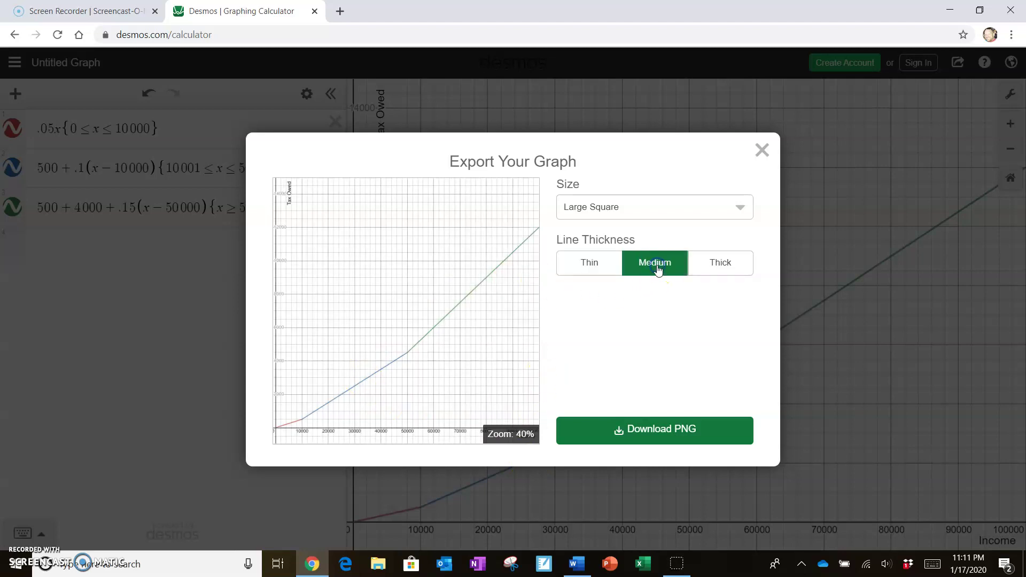
click(711, 268)
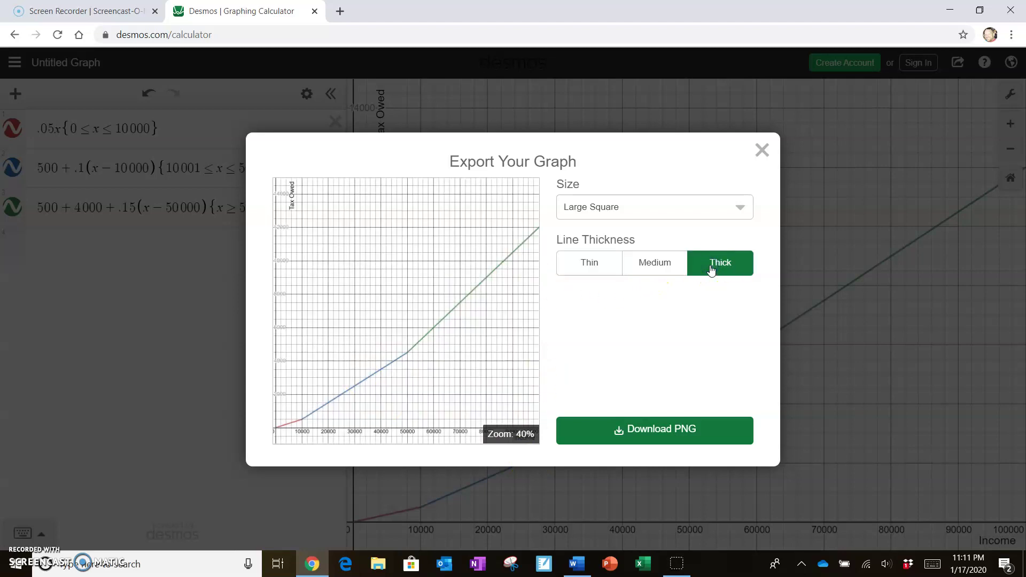
click(668, 432)
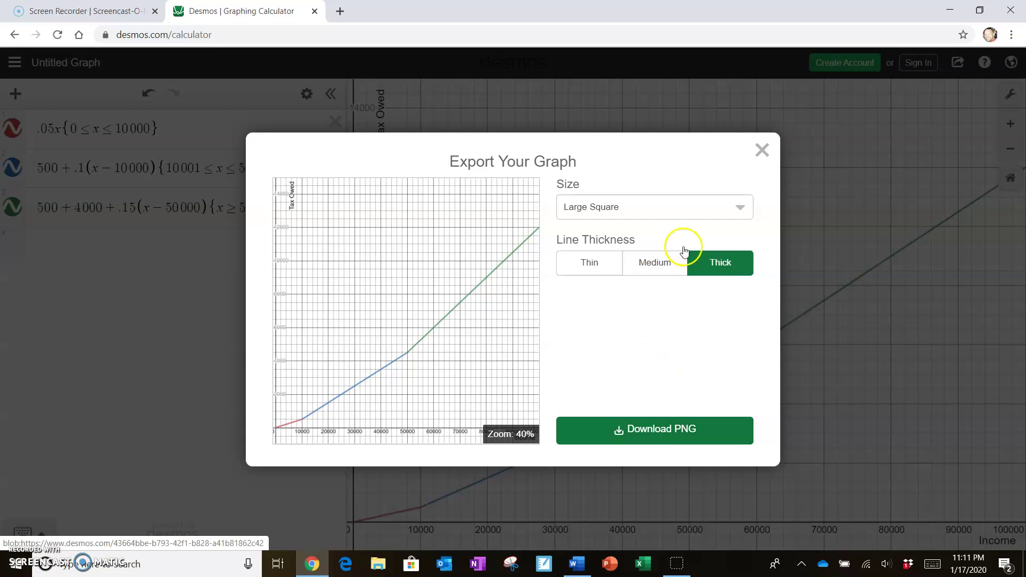
click(762, 152)
- Print the graph from the share panel to get a one-page portrait preview
click(956, 65)
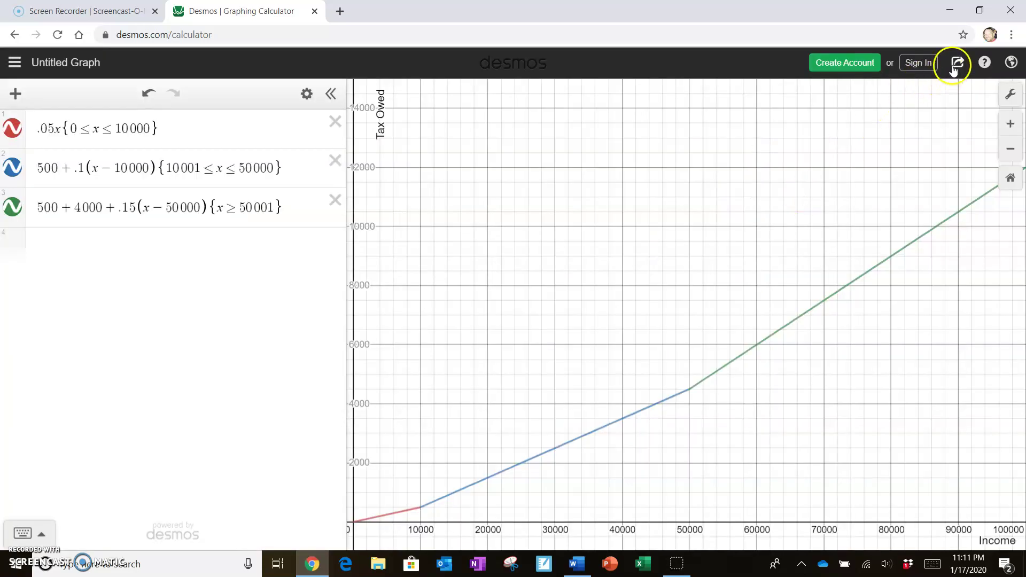
click(840, 181)
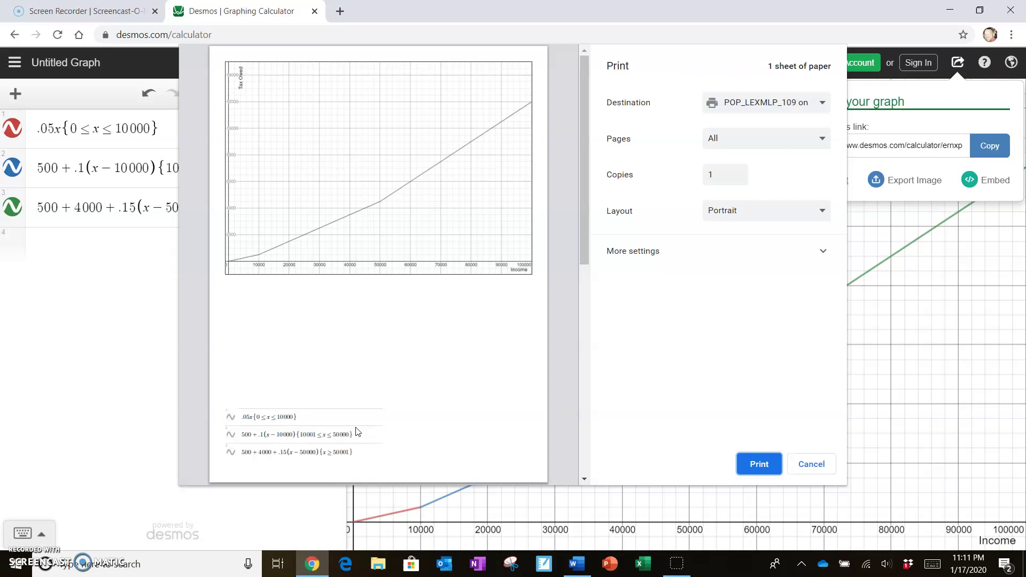
click(342, 431)
- Cancel Chrome's print dialog to return to the tax graph
click(812, 464)
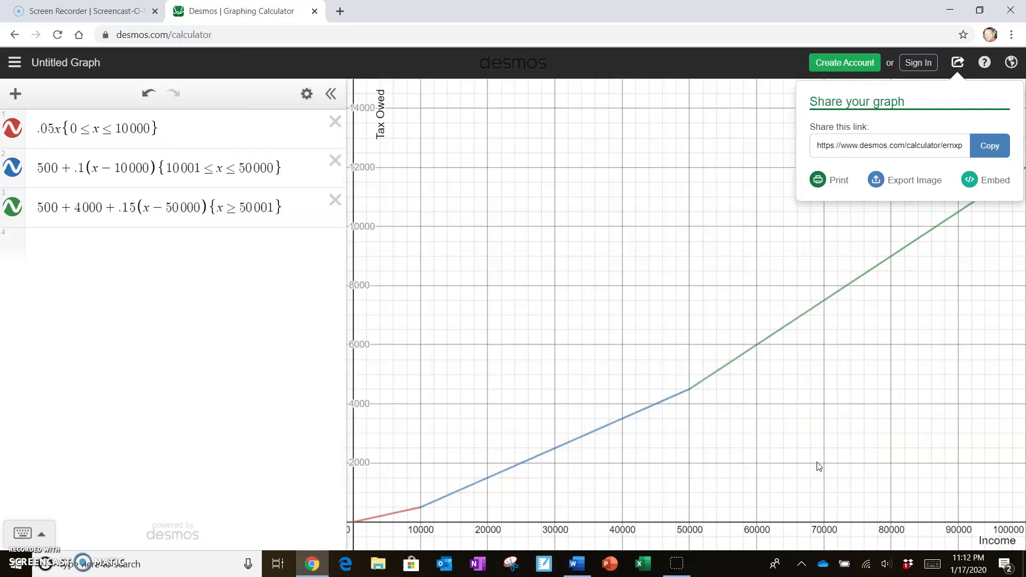